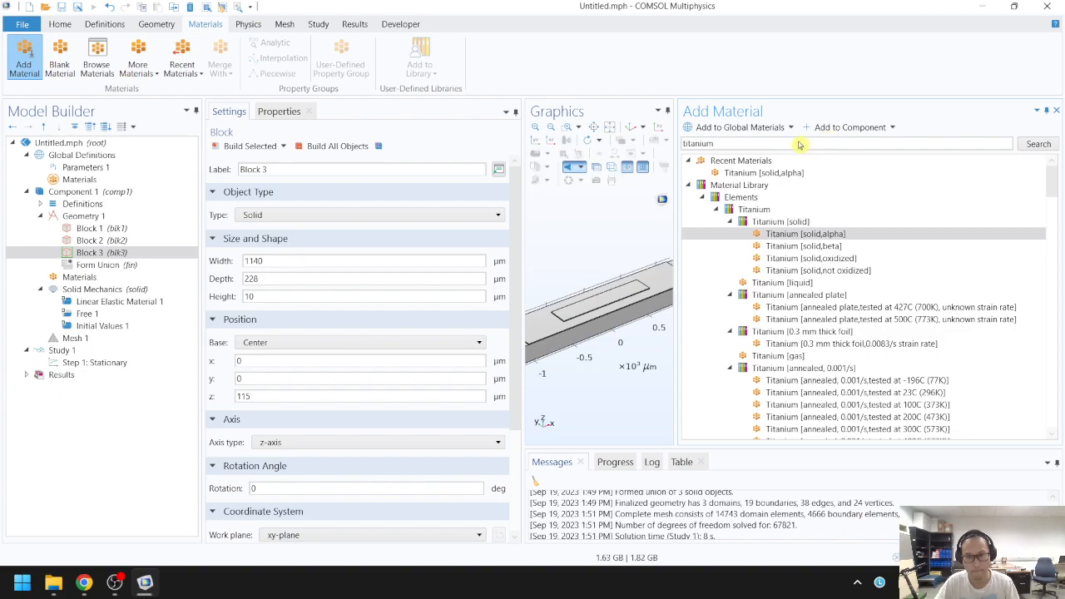
Step: Add Titanium [solid,alpha] and, from a library search for "stycast", Stycast 2850FT [solid] to the component
{"action": "left_click", "coordinate": [777, 143]}
{"action": "type", "text": "stycast"}
{"action": "key", "text": "Return"}
{"action": "left_click", "coordinate": [885, 221]}
{"action": "left_click", "coordinate": [837, 131]}
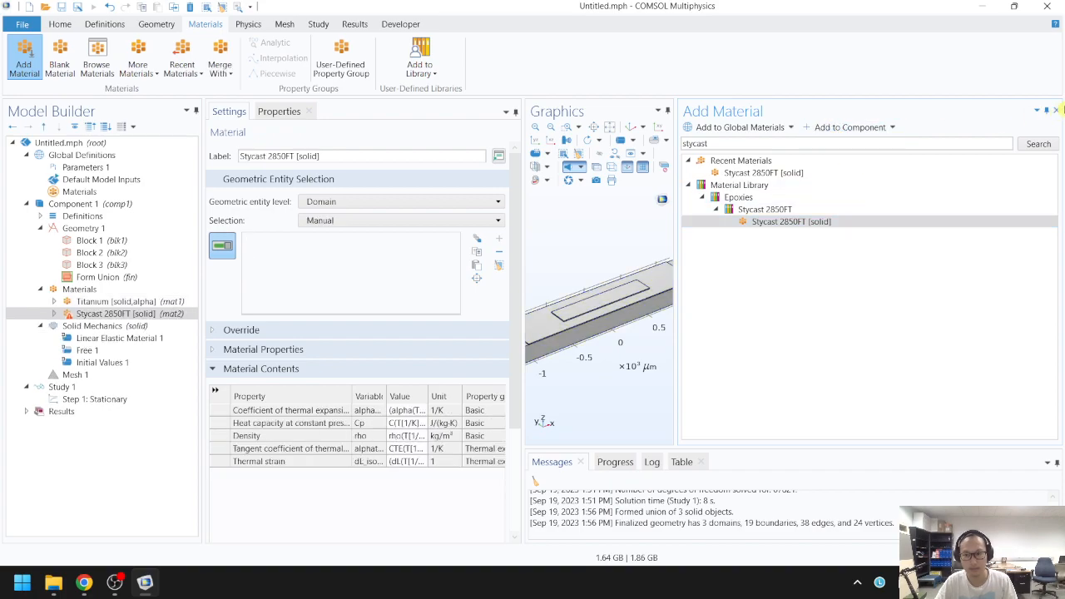
{"action": "left_click", "coordinate": [1056, 113]}
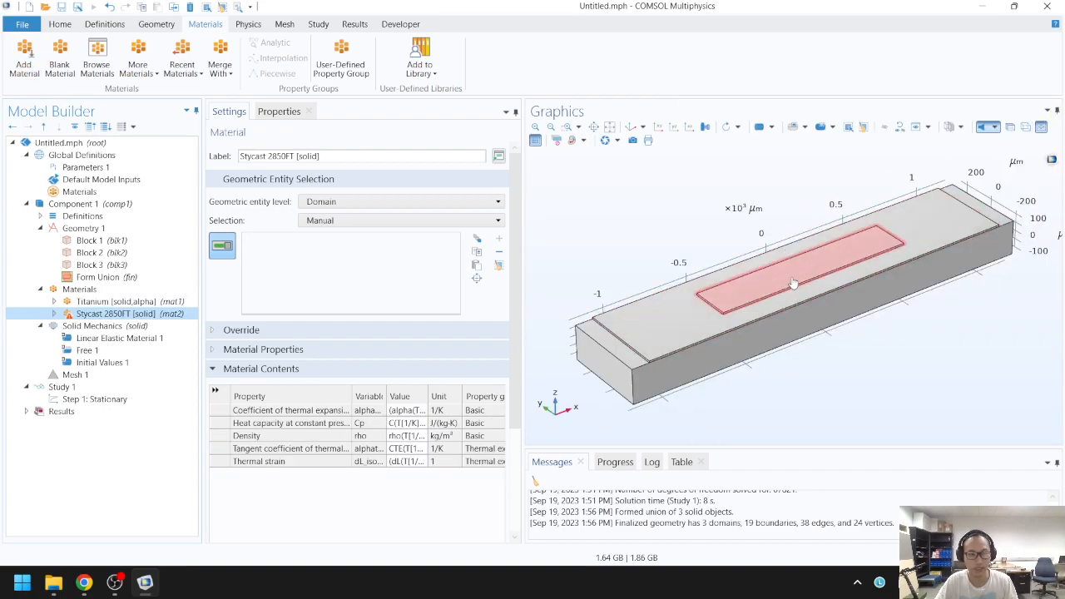
Step: Create a blank material labelled FeSe and assign it to the small top block, domain 3
{"action": "left_click", "coordinate": [59, 60]}
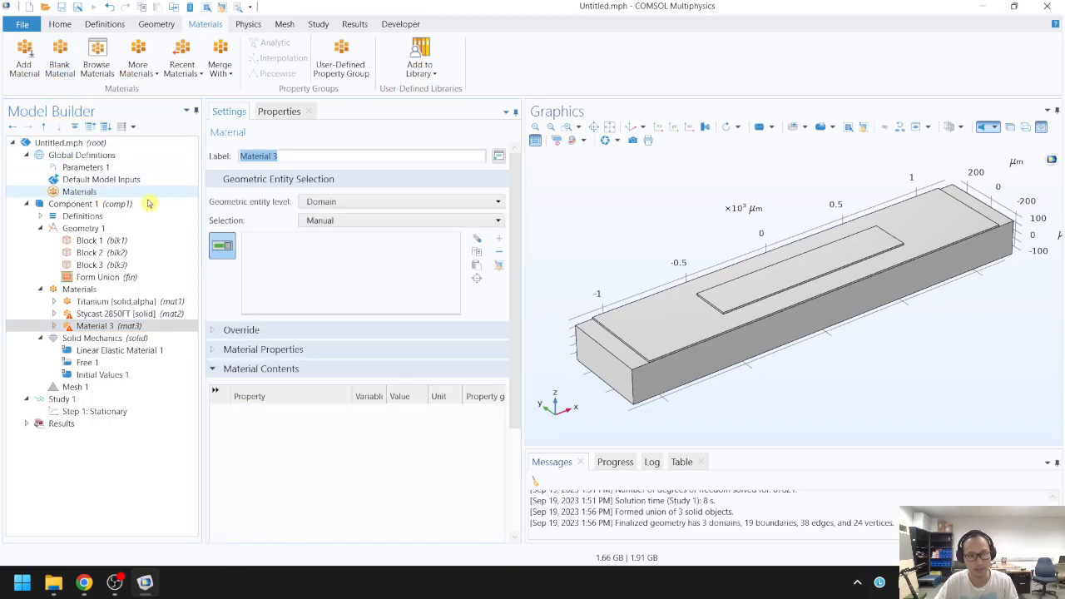
{"action": "type", "text": "FeSe"}
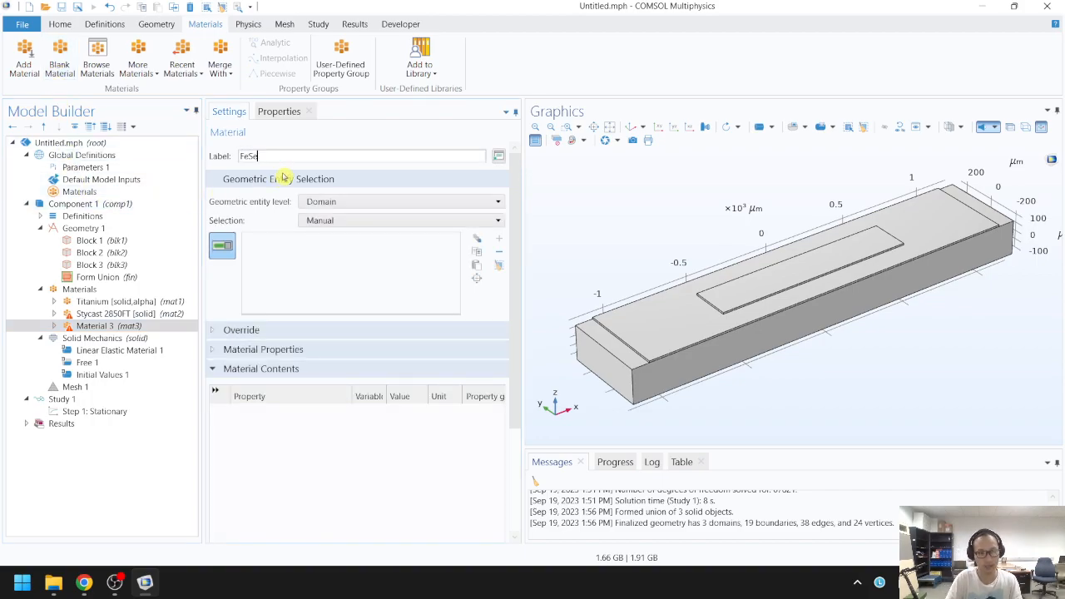
{"action": "left_click", "coordinate": [828, 265]}
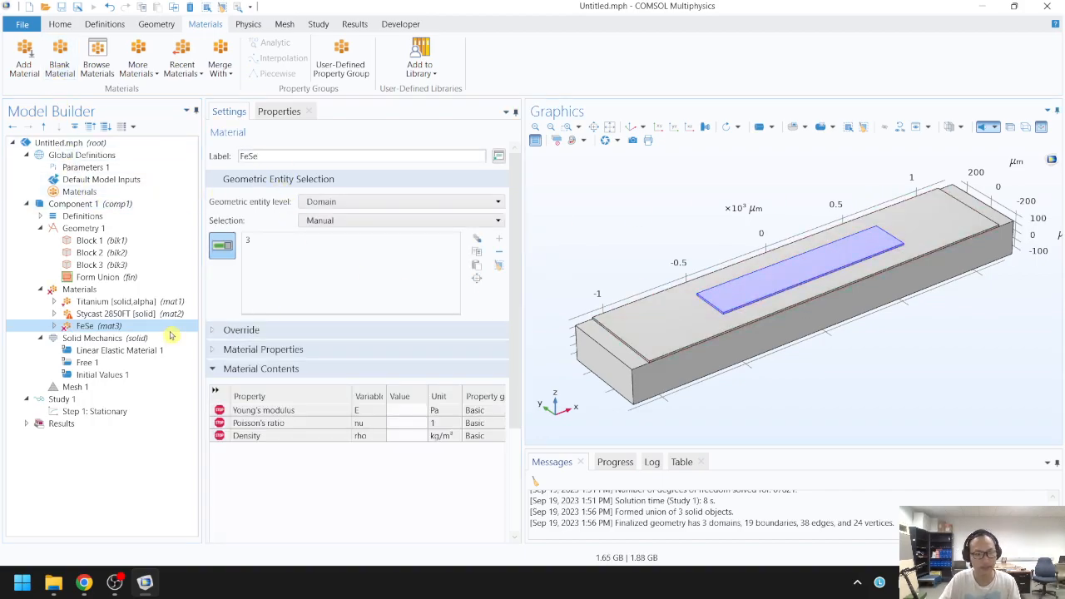
Step: Assign Stycast 2850FT [solid] to the thin layer on top of the base block, domain 2
{"action": "left_click", "coordinate": [87, 302]}
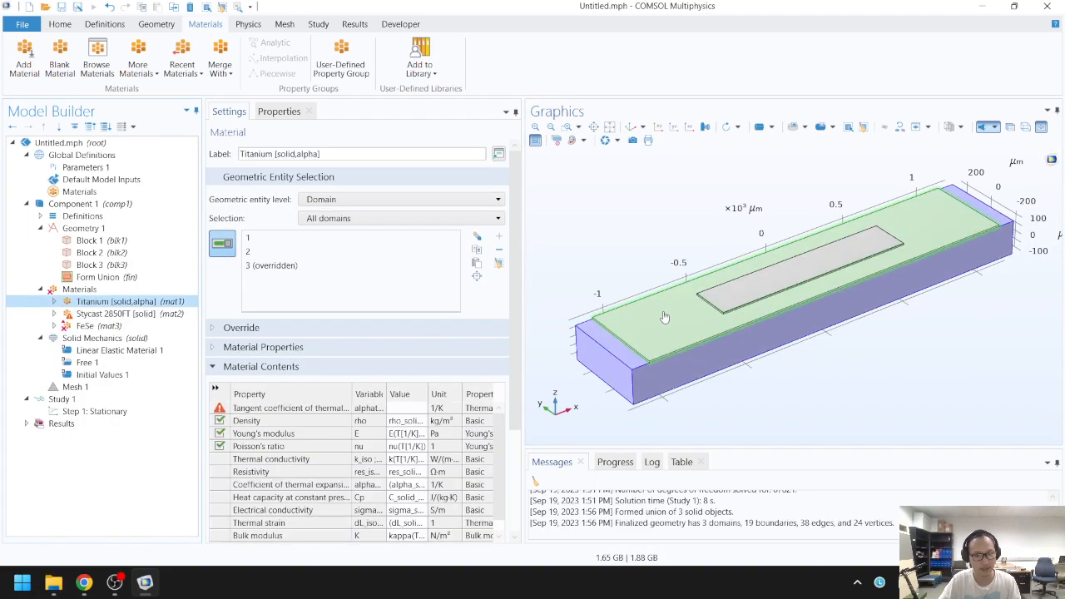
{"action": "left_click", "coordinate": [121, 314]}
{"action": "left_click", "coordinate": [651, 328]}
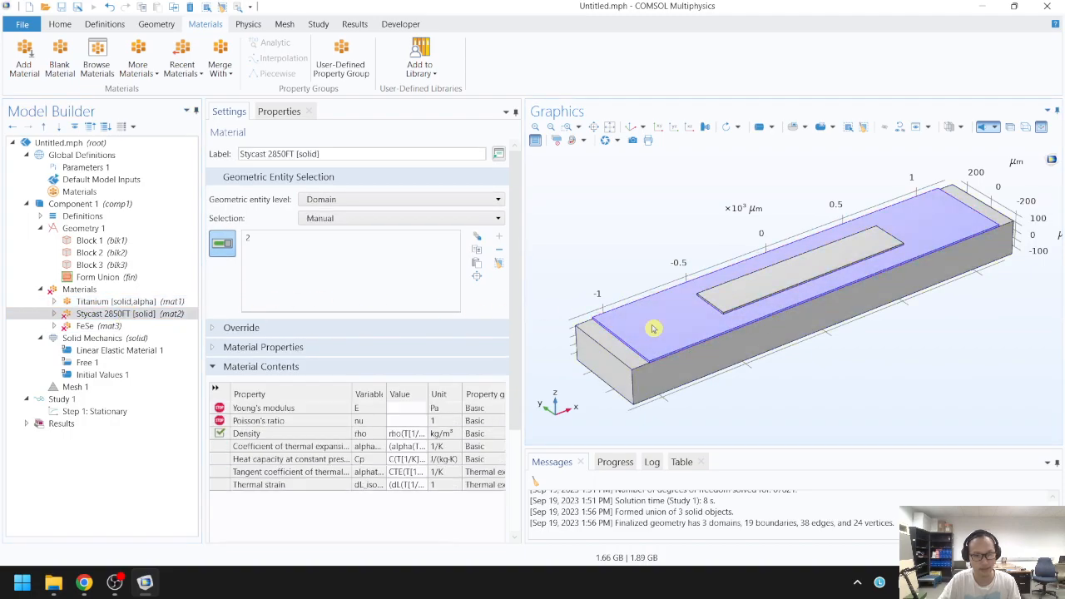
Step: Set the titanium material's Poisson's ratio to 0 and its Young's modulus to 125*10^(9) Pa
{"action": "left_click", "coordinate": [92, 303]}
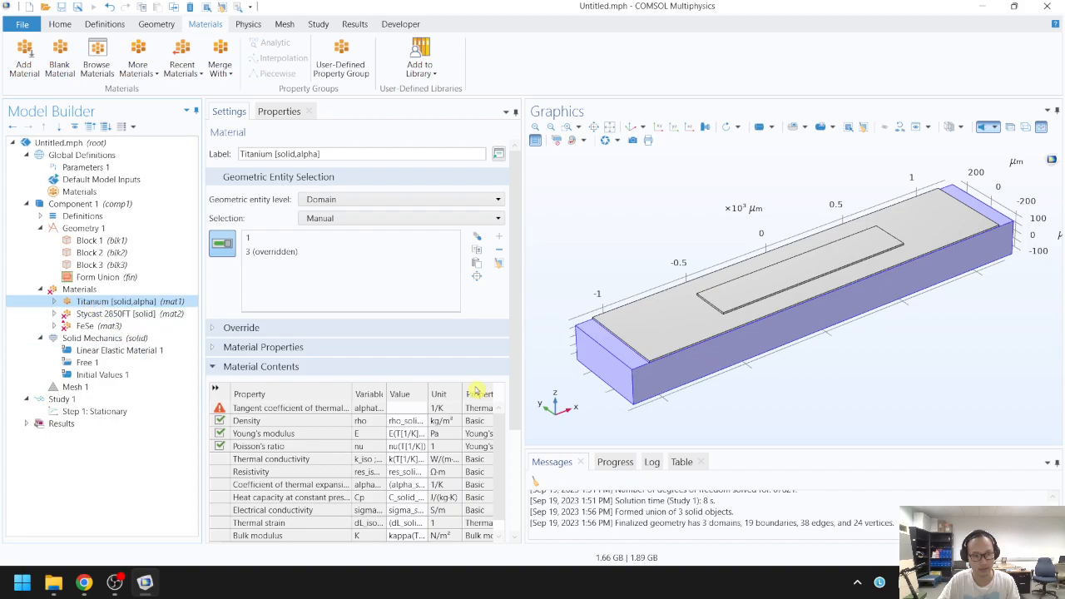
{"action": "left_click_drag", "start_coordinate": [516, 364], "coordinate": [569, 366]}
{"action": "left_click_drag", "start_coordinate": [428, 394], "coordinate": [458, 396]}
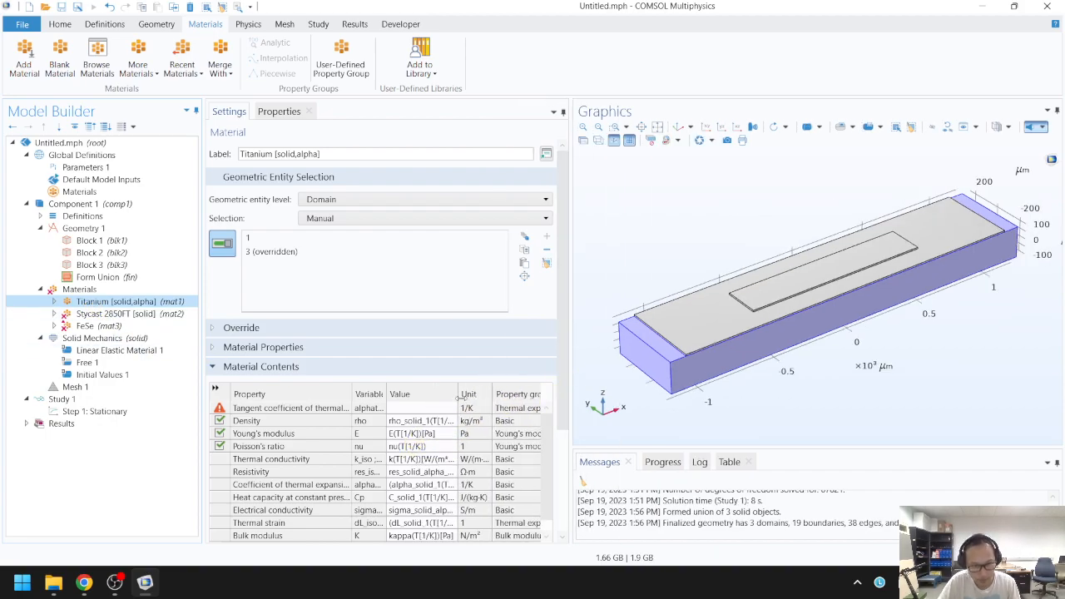
{"action": "left_click", "coordinate": [422, 447]}
{"action": "type", "text": "0"}
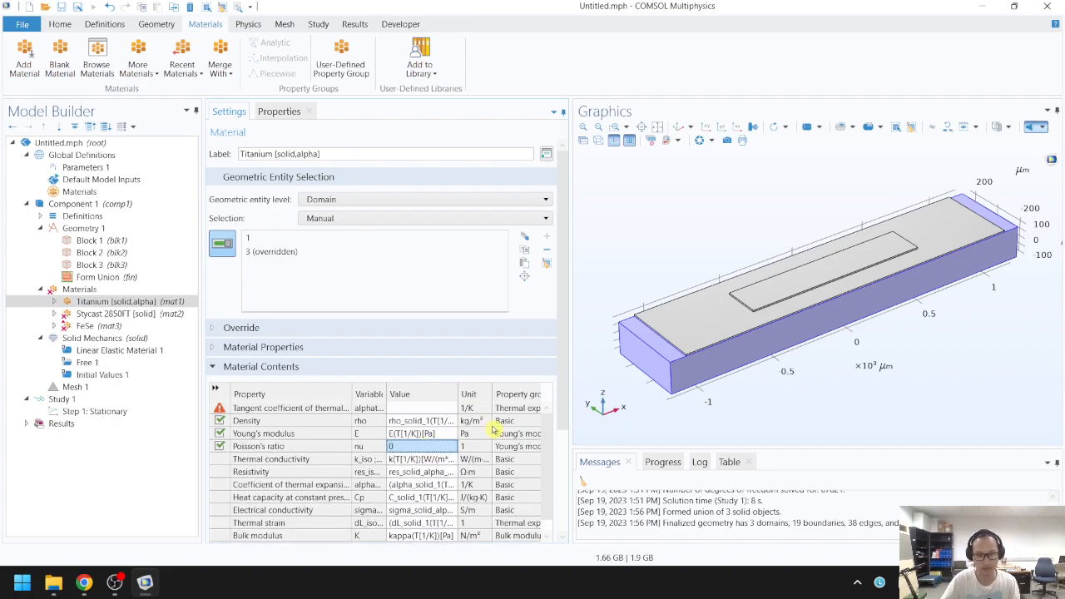
{"action": "left_click", "coordinate": [424, 434]}
{"action": "type", "text": "12"}
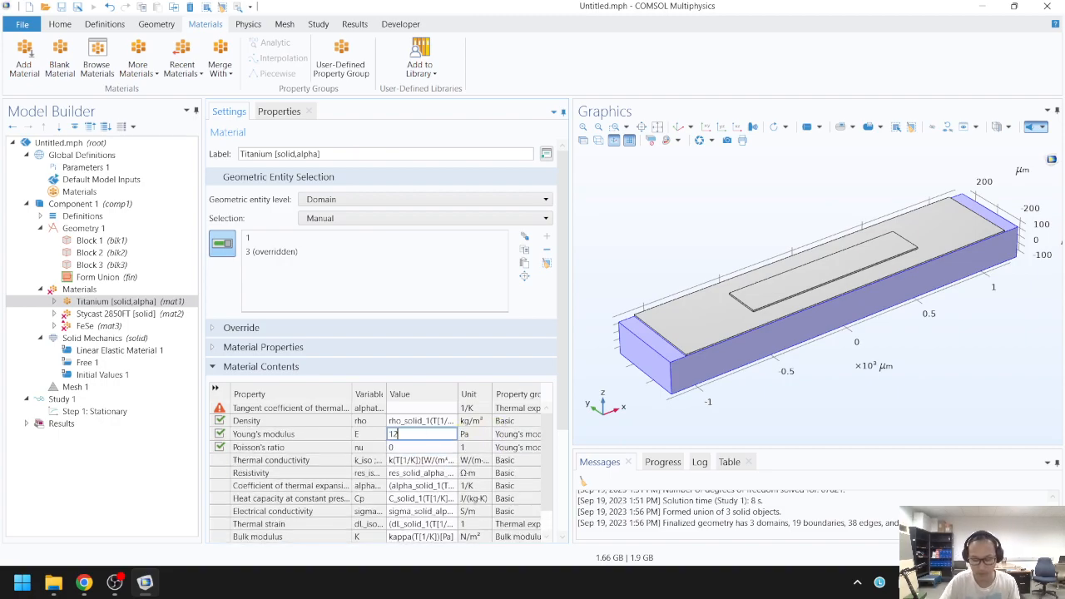
{"action": "type", "text": "5e"}
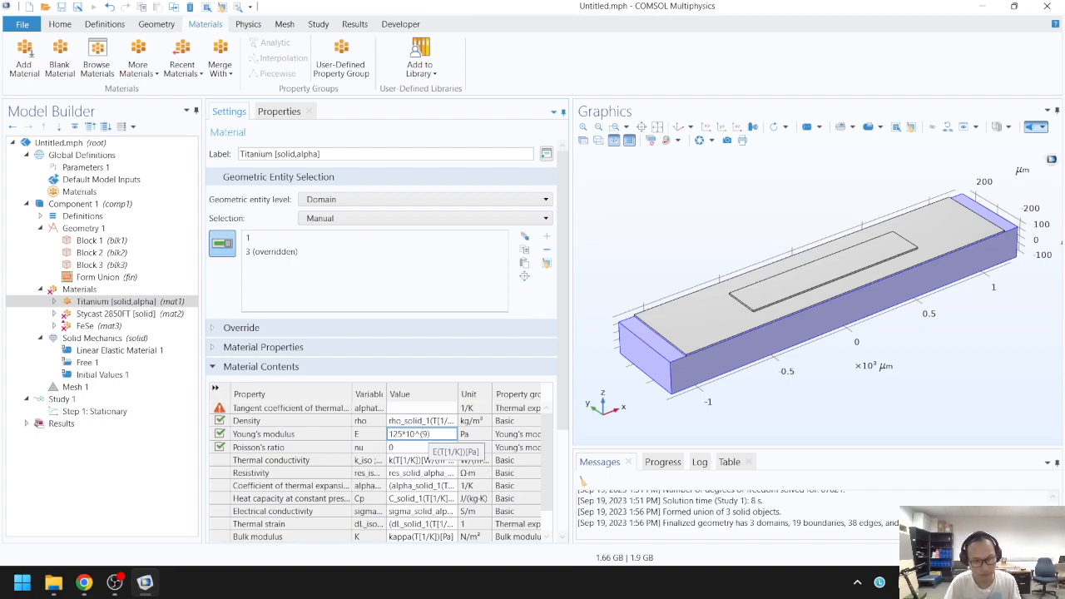
{"action": "key", "text": "shift+Left"}
{"action": "key", "text": "shift+Left"}
{"action": "key", "text": "shift+Left"}
{"action": "key", "text": "shift+Left"}
{"action": "key", "text": "shift+Left"}
{"action": "key", "text": "shift+Left"}
{"action": "key", "text": "shift+Left"}
Step: Set the Stycast material's Young's modulus to 4.5*10^9 Pa and its Poisson's ratio to 0.3
{"action": "left_click", "coordinate": [116, 314]}
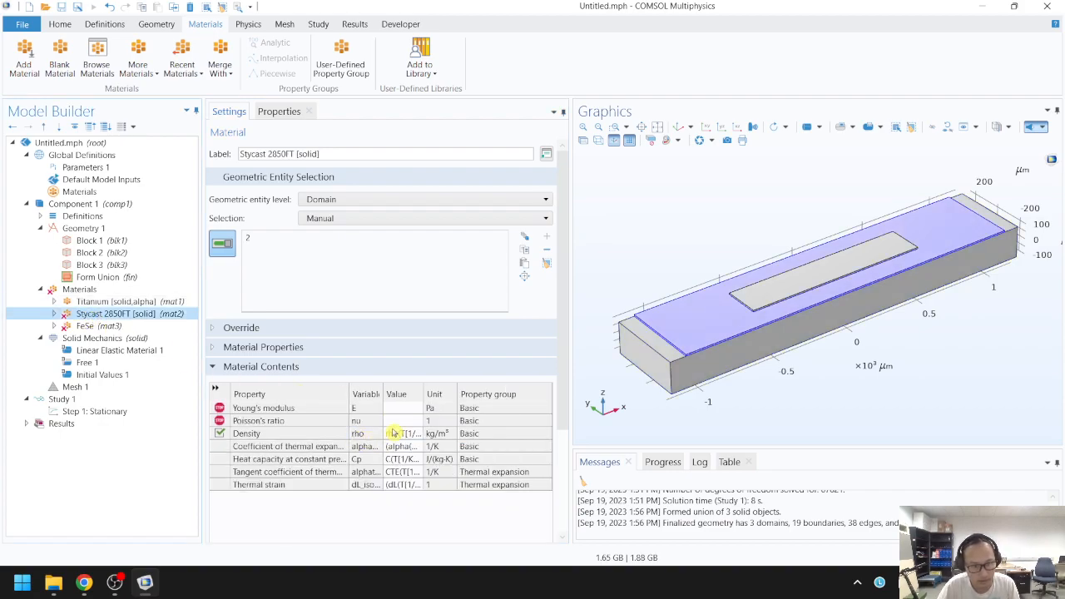
{"action": "left_click", "coordinate": [398, 408]}
{"action": "type", "text": "4.5*10^9"}
{"action": "left_click", "coordinate": [398, 421]}
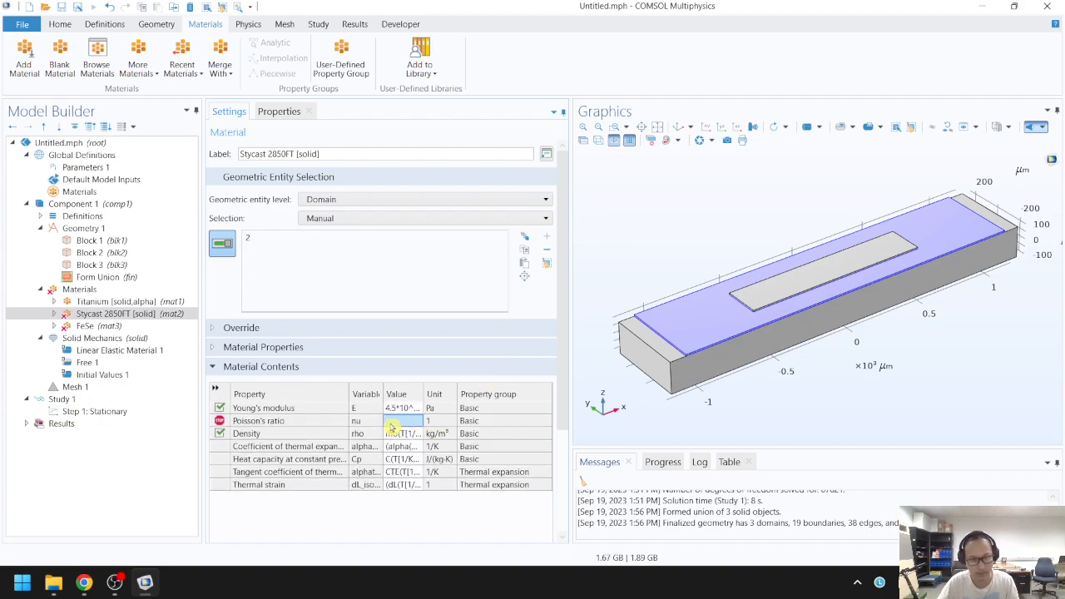
{"action": "type", "text": "0.3"}
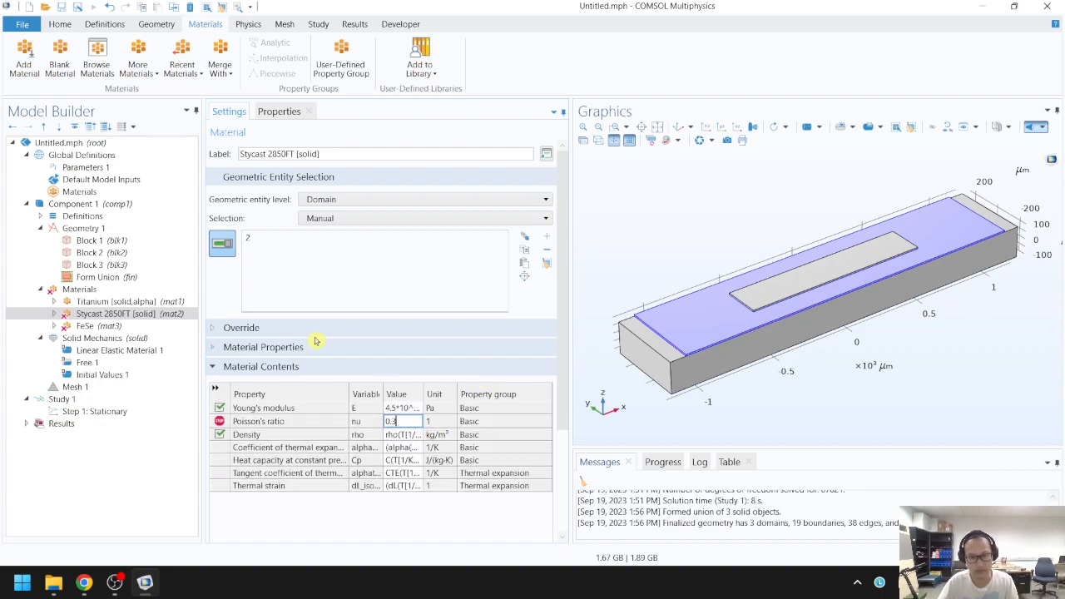
Step: Set the FeSe material's Young's modulus to 100*10^(9) Pa and its Poisson's ratio to 0.3
{"action": "left_click", "coordinate": [133, 327]}
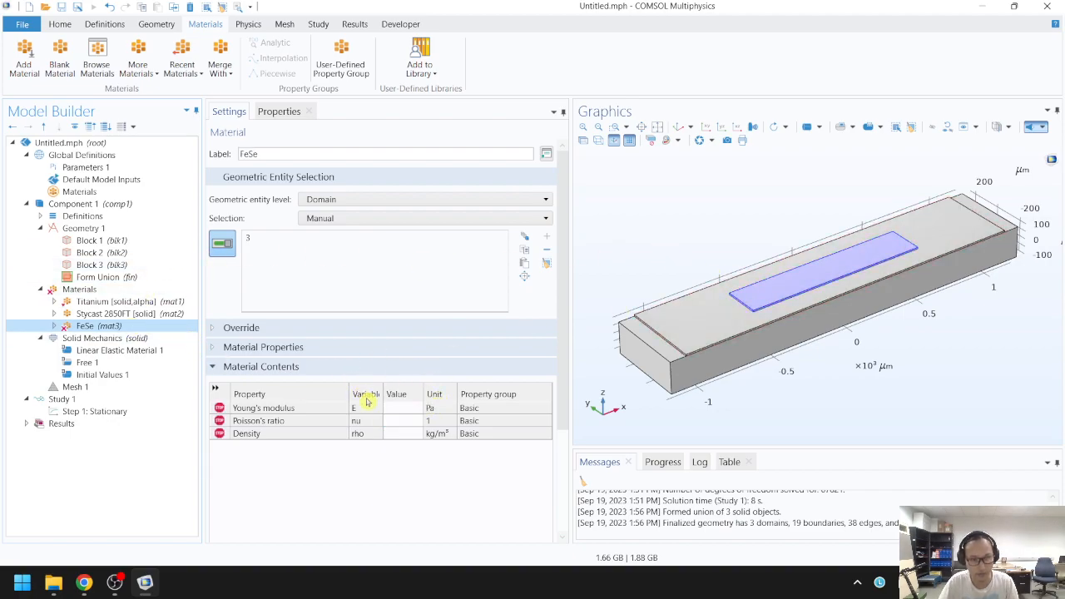
{"action": "left_click", "coordinate": [392, 412]}
{"action": "type", "text": "10^(9"}
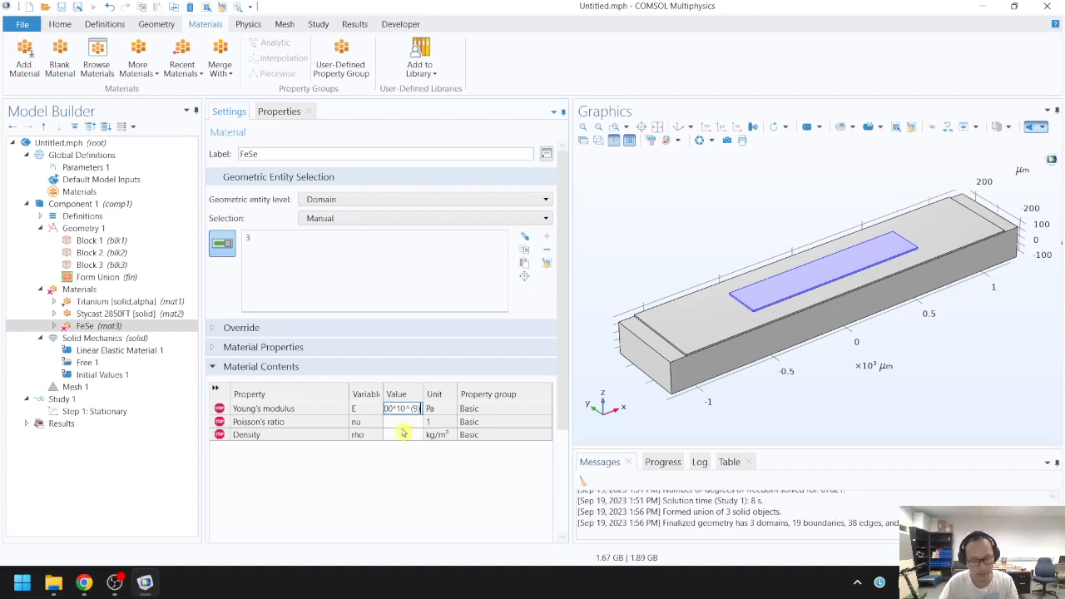
{"action": "left_click", "coordinate": [399, 423]}
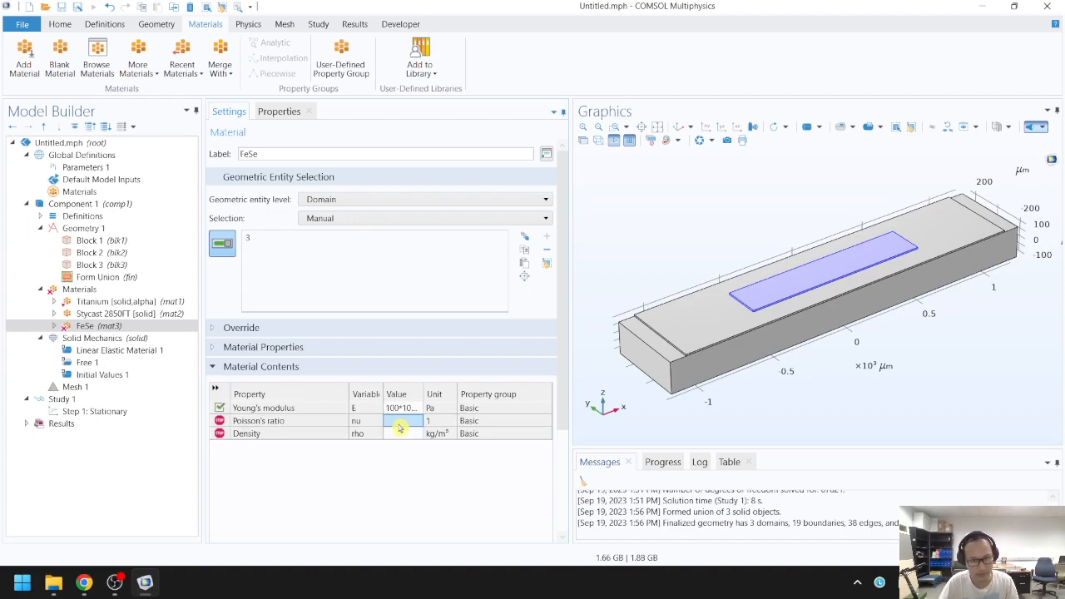
{"action": "type", "text": "0."}
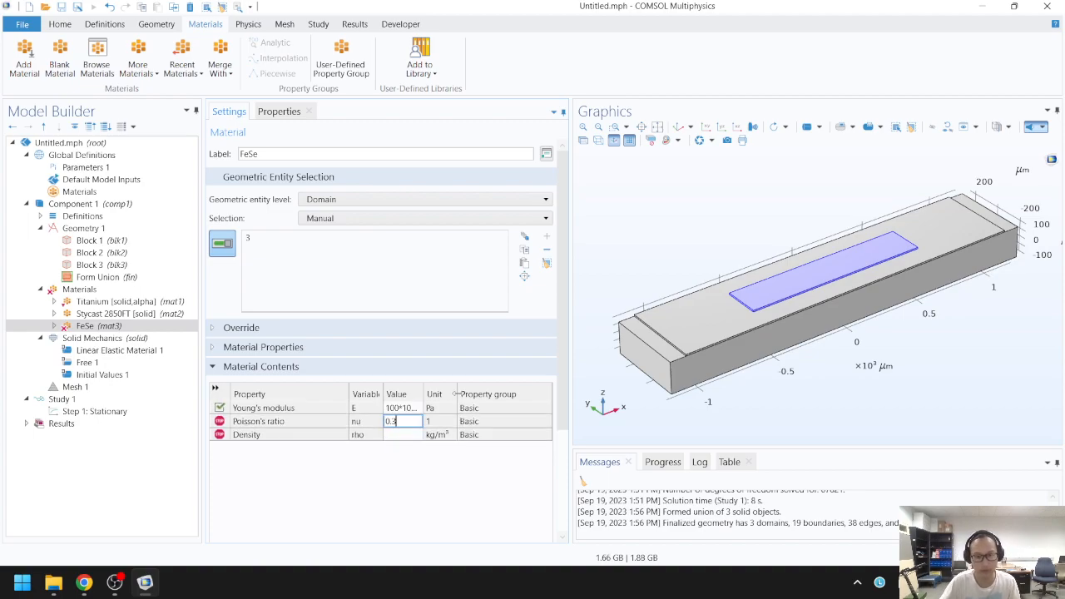
{"action": "type", "text": "3"}
Step: Look up the sample density on the Info slide in the browser and set the FeSe density to 4720 kg/m³
{"action": "left_click", "coordinate": [402, 434]}
{"action": "key", "text": "alt+Tab"}
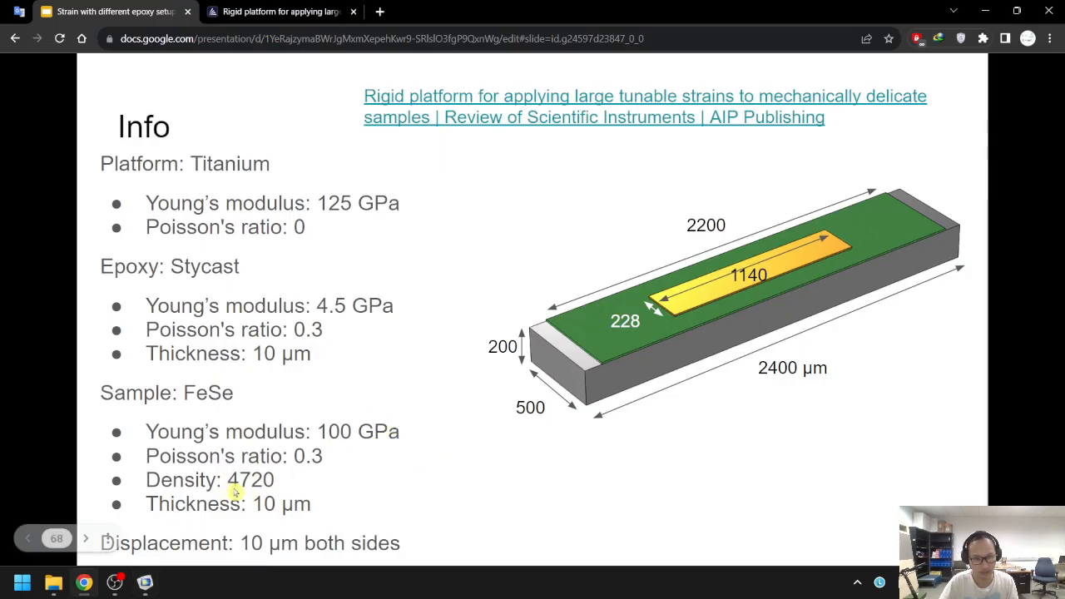
{"action": "key", "text": "alt+Tab"}
{"action": "type", "text": "47"}
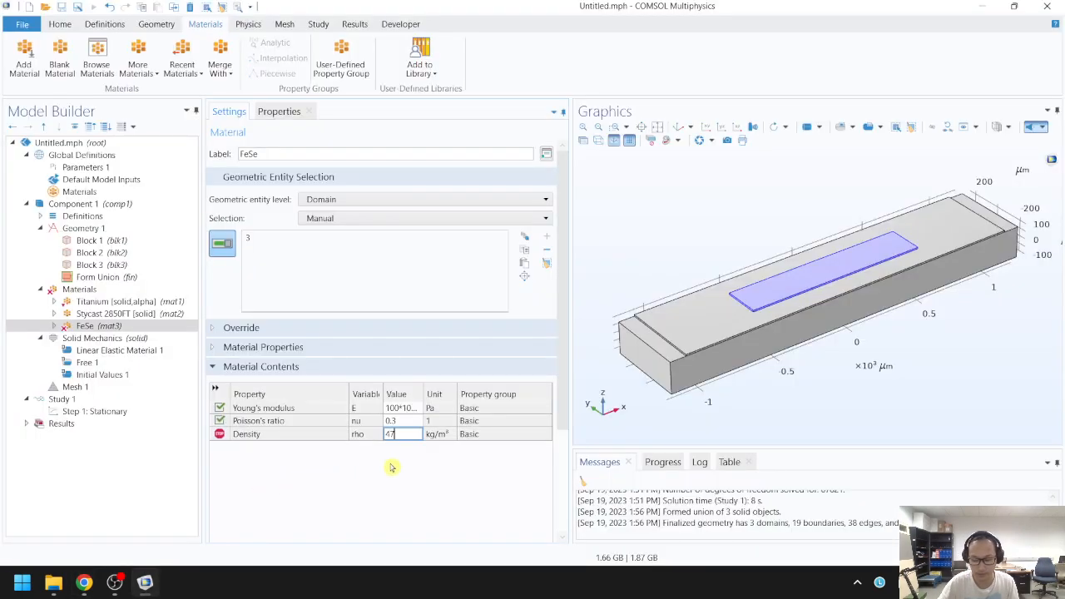
{"action": "type", "text": "20"}
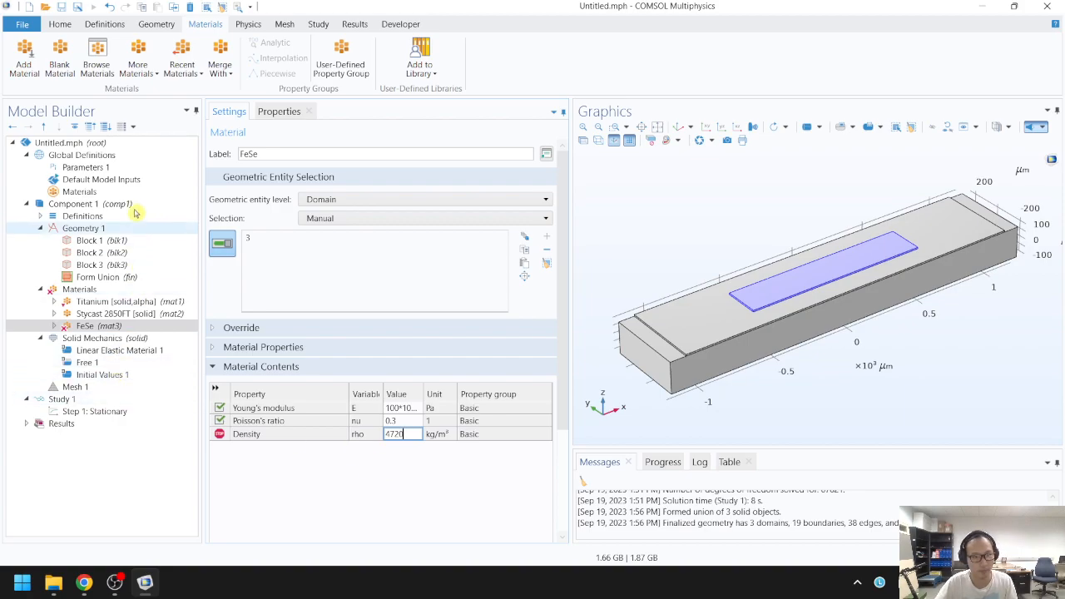
Step: Add a Prescribed Displacement boundary condition on the base block's negative-x end face, with an x displacement of 10^(-5) m
{"action": "left_click", "coordinate": [60, 23]}
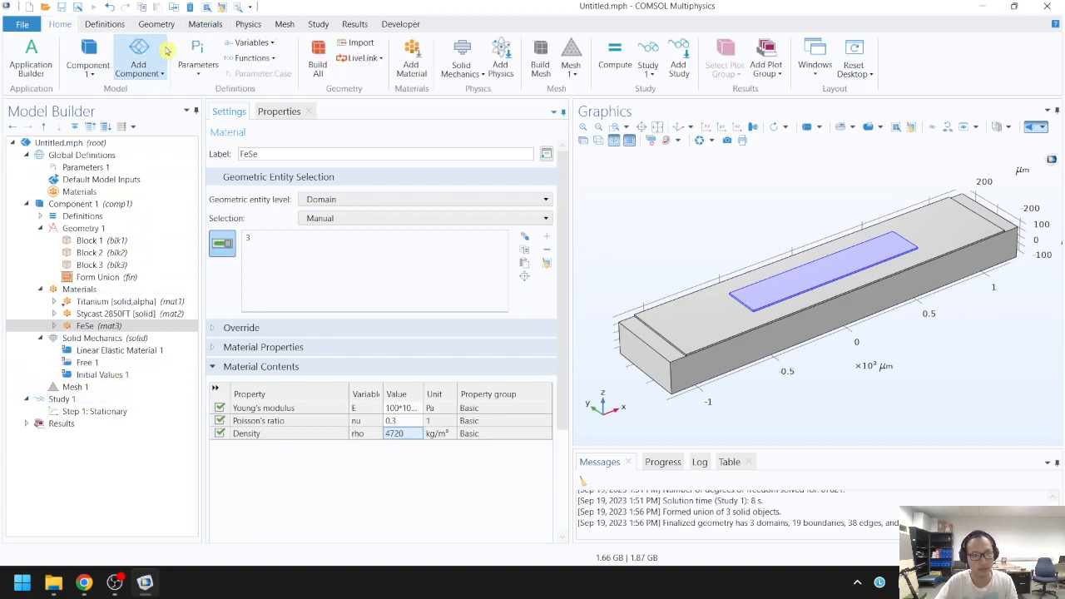
{"action": "left_click", "coordinate": [248, 25]}
{"action": "left_click", "coordinate": [267, 66]}
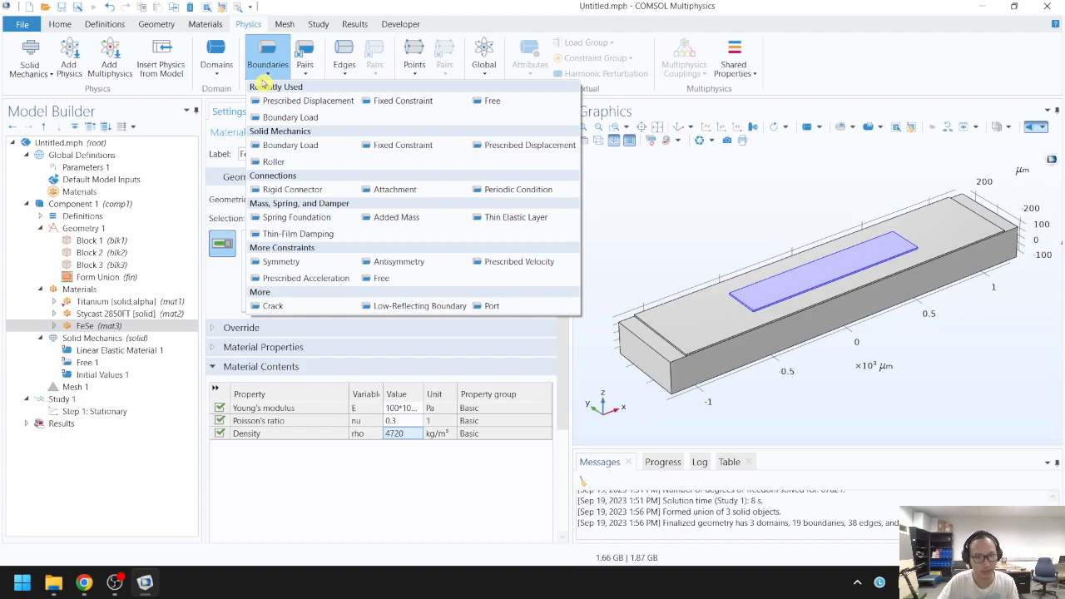
{"action": "left_click", "coordinate": [305, 103]}
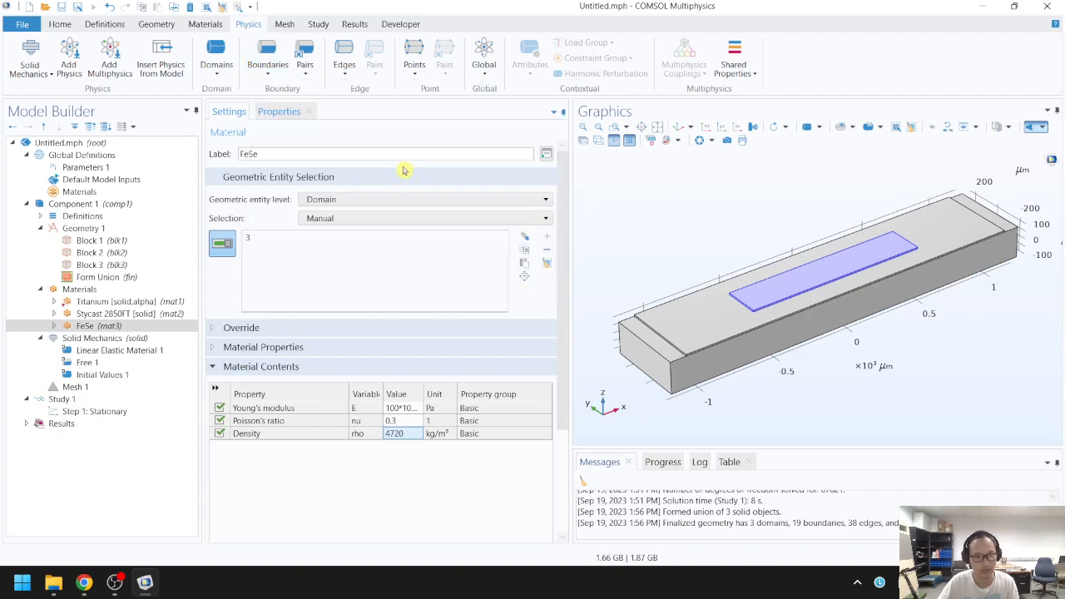
{"action": "left_click_drag", "start_coordinate": [628, 282], "coordinate": [639, 293]}
{"action": "left_click", "coordinate": [666, 323]}
{"action": "left_click", "coordinate": [214, 450]}
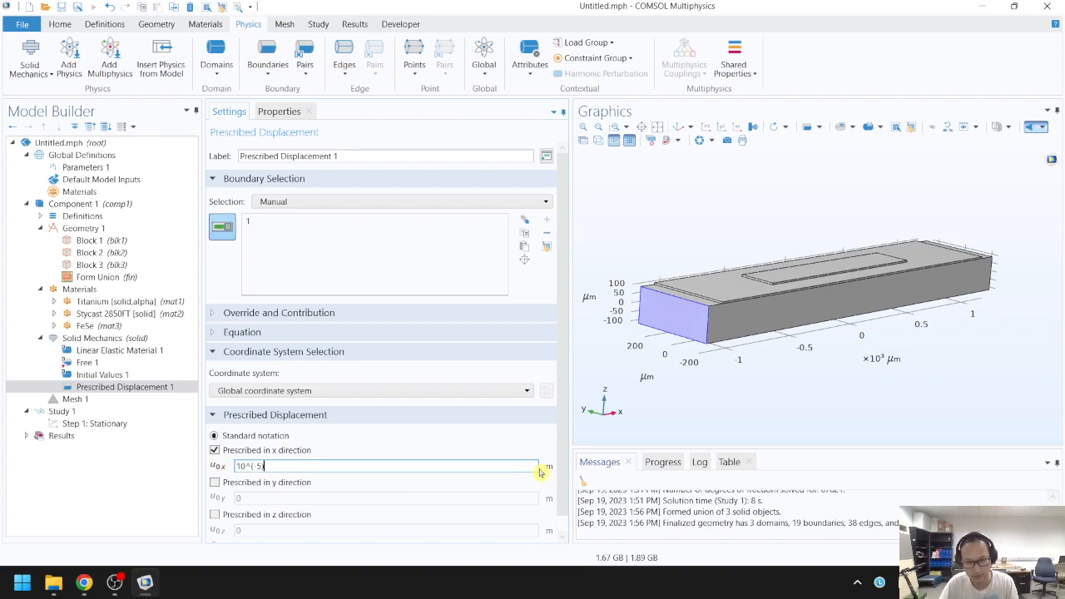
Step: Add a second Prescribed Displacement on the base block's positive-x end face, with an x displacement of -10^(-5) m
{"action": "left_click_drag", "start_coordinate": [732, 374], "coordinate": [714, 399]}
{"action": "left_click", "coordinate": [268, 56]}
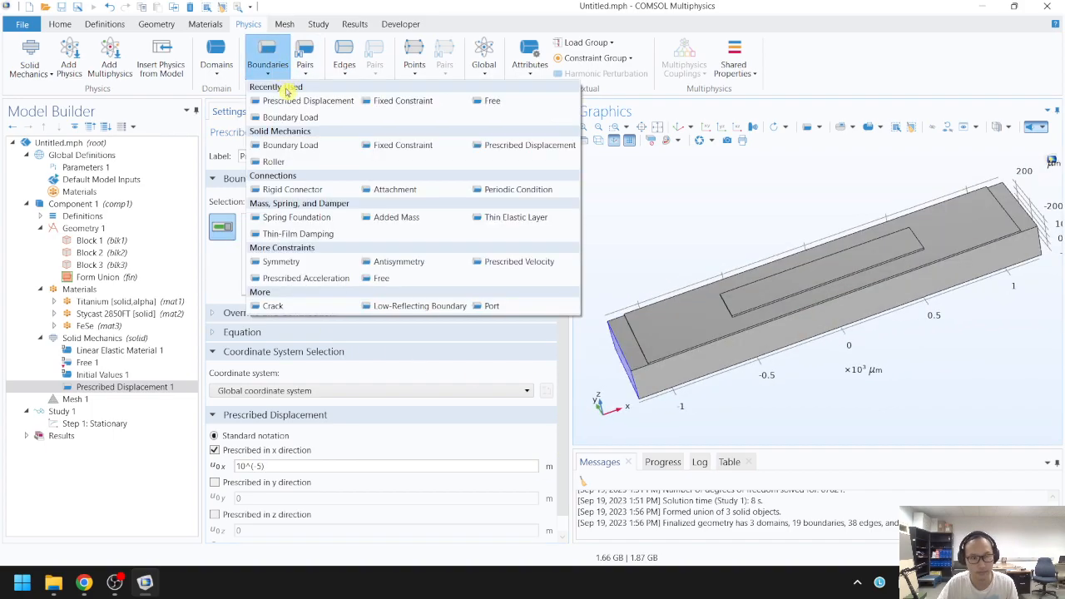
{"action": "left_click", "coordinate": [293, 101]}
{"action": "left_click_drag", "start_coordinate": [668, 191], "coordinate": [879, 247]}
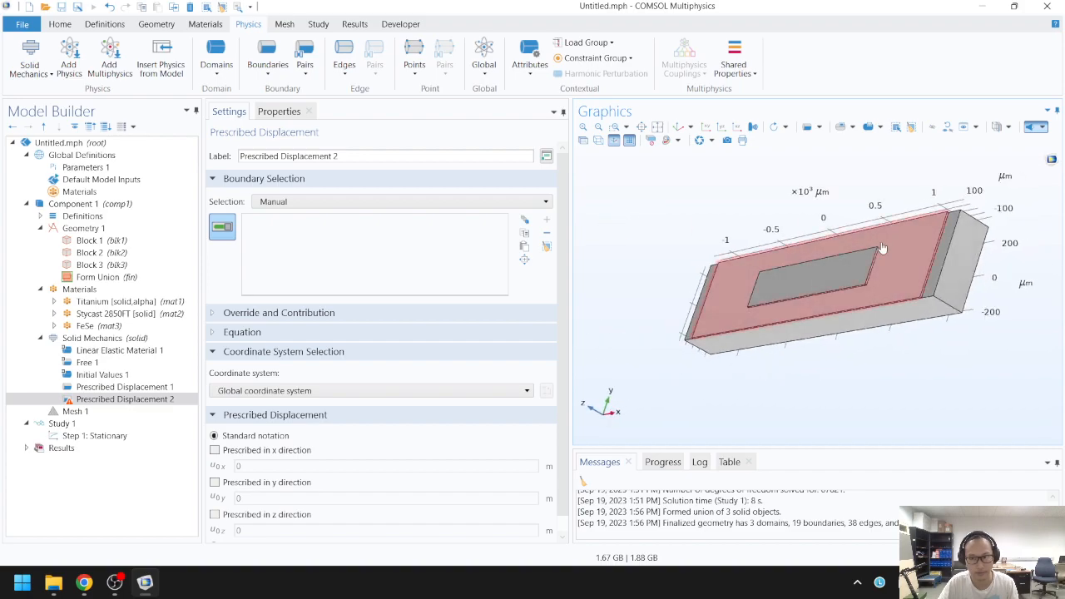
{"action": "left_click", "coordinate": [964, 257]}
{"action": "left_click", "coordinate": [215, 450]}
{"action": "double_click", "coordinate": [237, 466]}
{"action": "left_click", "coordinate": [121, 387]}
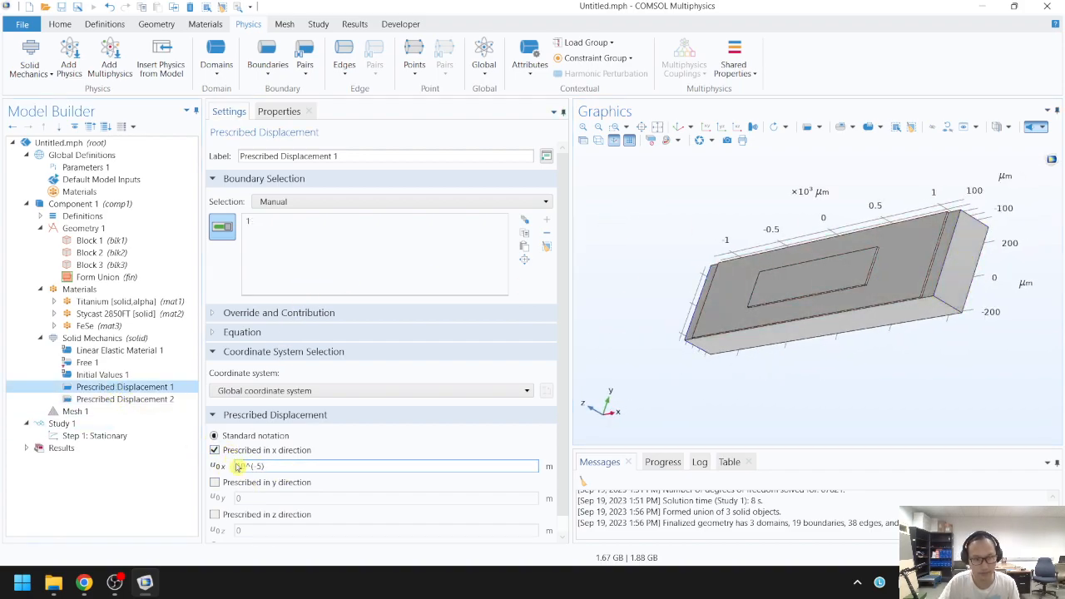
{"action": "double_click", "coordinate": [249, 466]}
{"action": "left_click", "coordinate": [125, 399]}
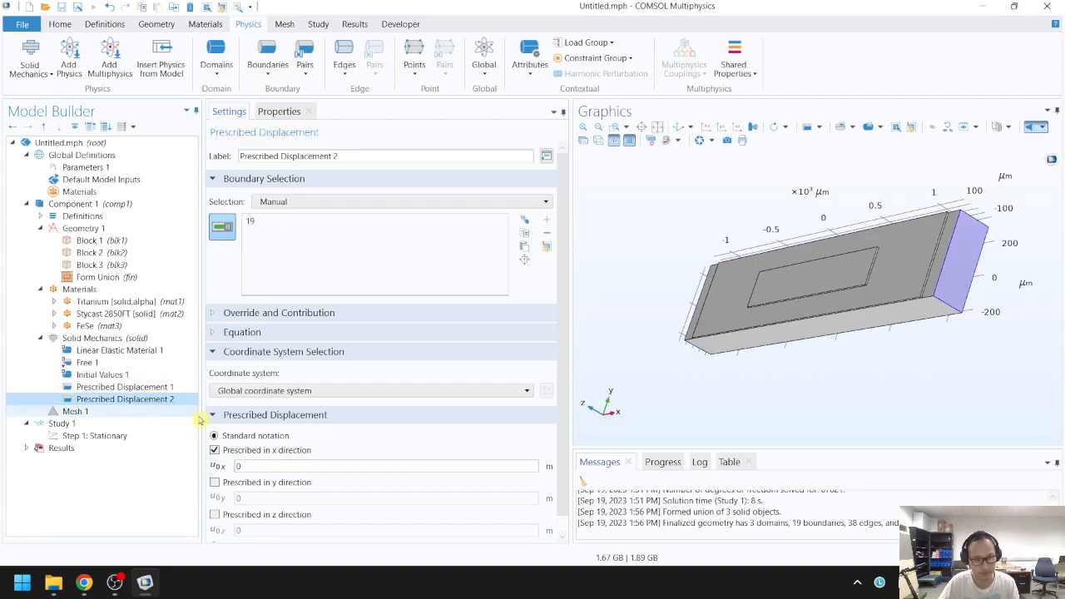
{"action": "double_click", "coordinate": [239, 465]}
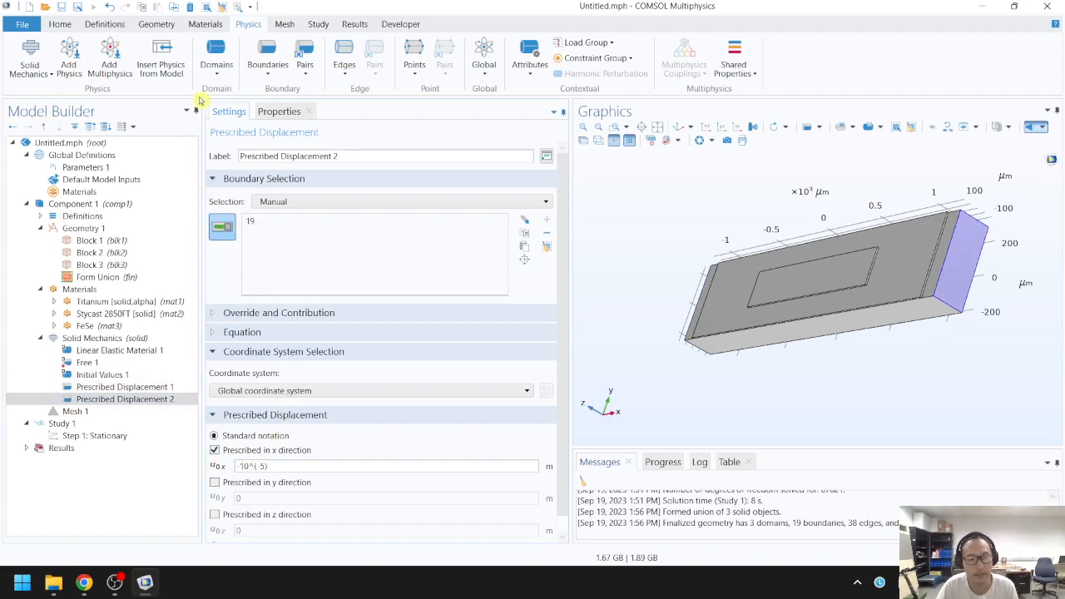
Step: Build the physics-controlled mesh and compute the stationary study, dismissing the solver error dialog
{"action": "left_click", "coordinate": [60, 23]}
{"action": "left_click", "coordinate": [541, 60]}
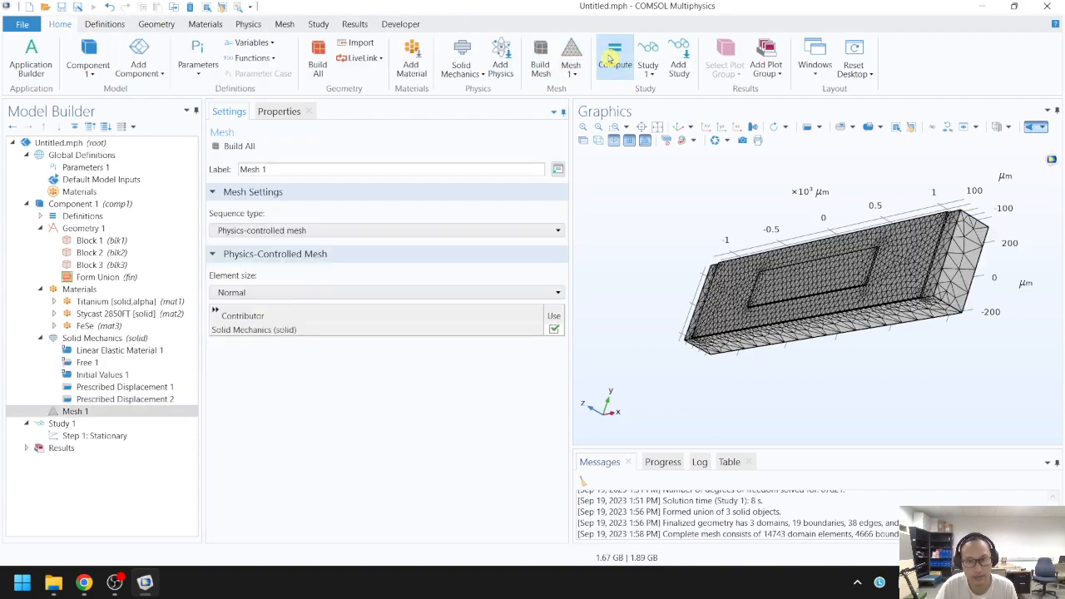
{"action": "left_click", "coordinate": [679, 126]}
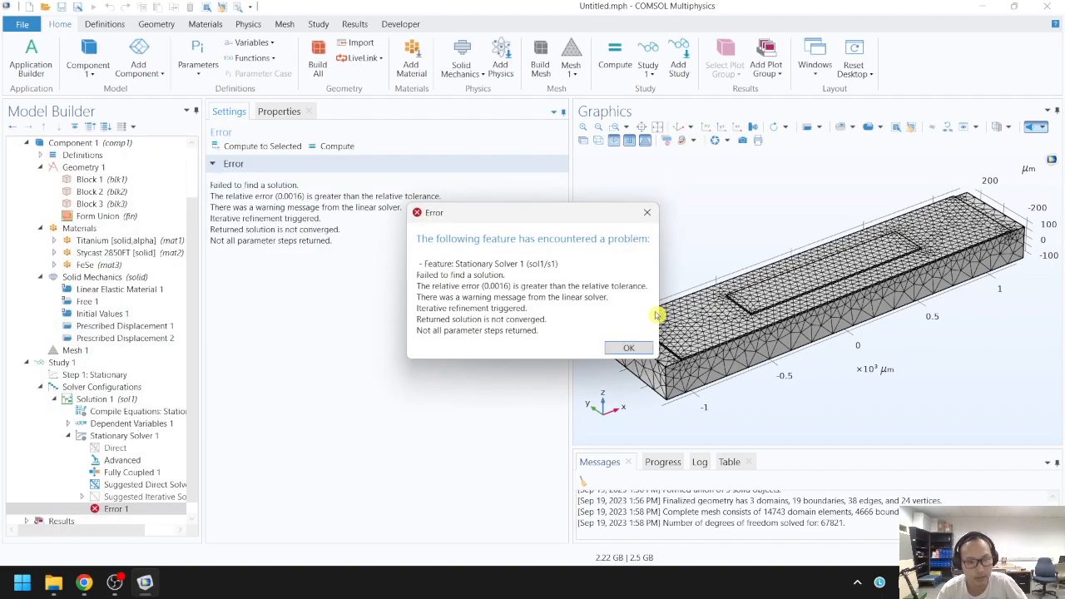
{"action": "left_click", "coordinate": [629, 348]}
Step: Try adding a Fixed Constraint boundary condition to the underside of the titanium base block
{"action": "scroll", "coordinate": [178, 410], "scroll_direction": "down", "scroll_amount": 1}
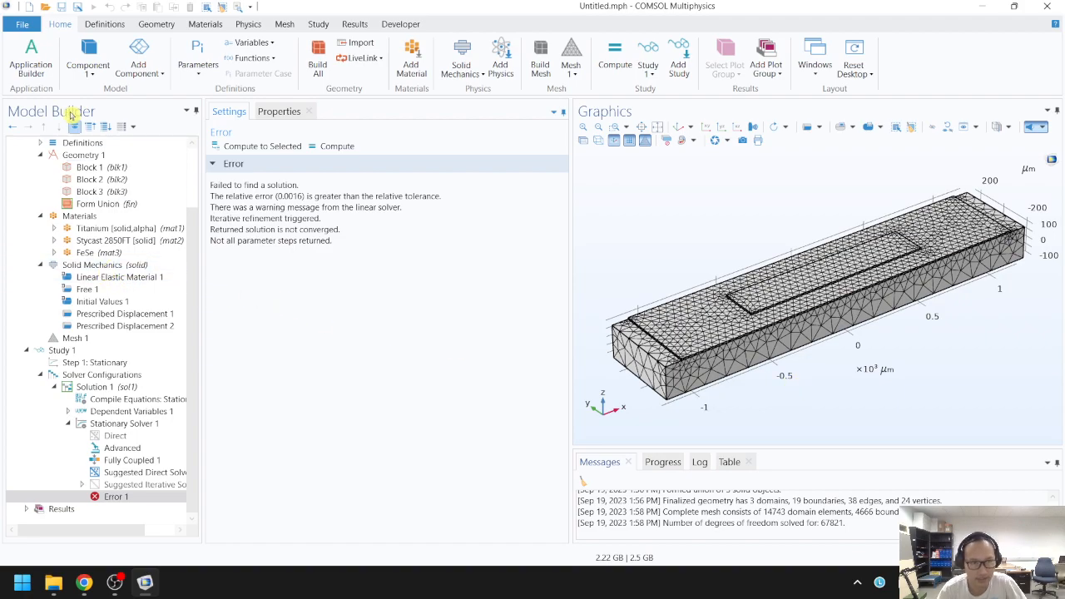
{"action": "left_click", "coordinate": [98, 266]}
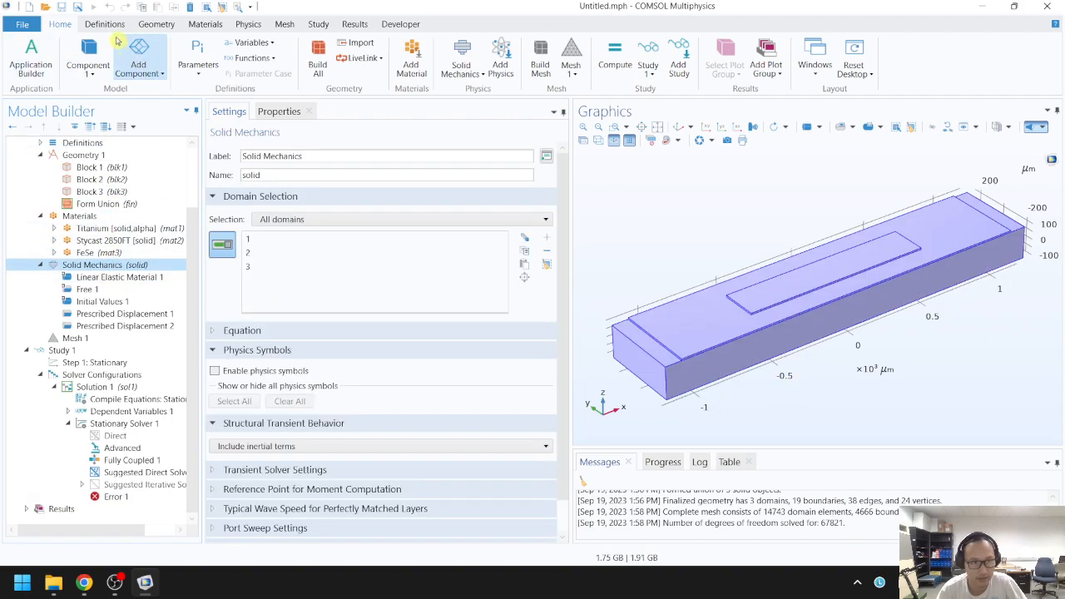
{"action": "left_click", "coordinate": [247, 26]}
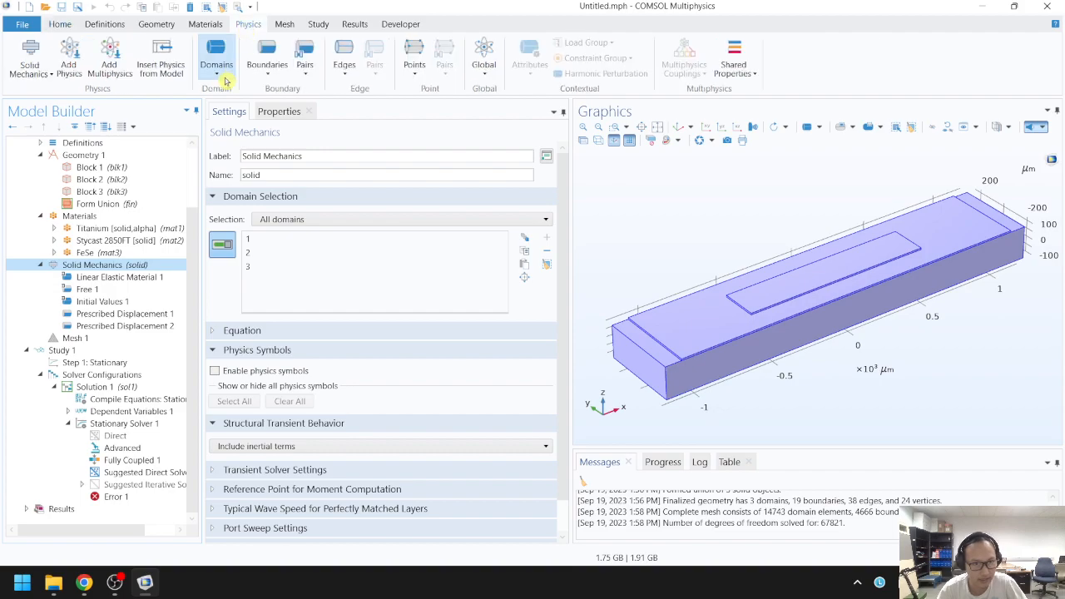
{"action": "left_click", "coordinate": [267, 71]}
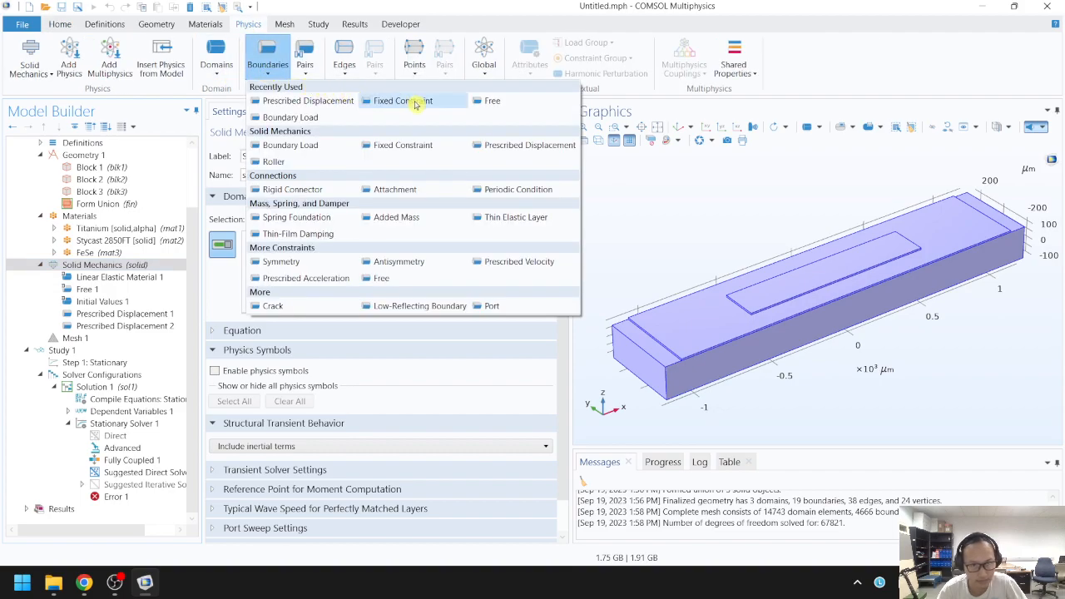
{"action": "left_click", "coordinate": [365, 100]}
{"action": "left_click_drag", "start_coordinate": [622, 254], "coordinate": [801, 304]}
{"action": "left_click", "coordinate": [801, 304]}
Step: Rebuild the mesh and compute the study with the fixed constraint on the base block's underside
{"action": "left_click", "coordinate": [60, 24]}
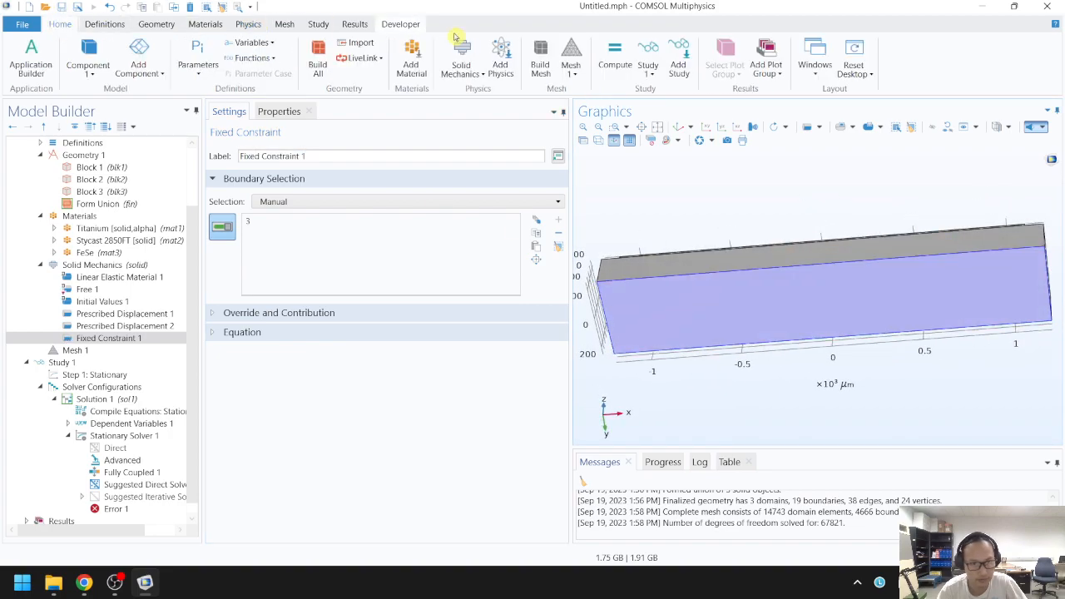
{"action": "left_click", "coordinate": [539, 59]}
{"action": "left_click", "coordinate": [607, 64]}
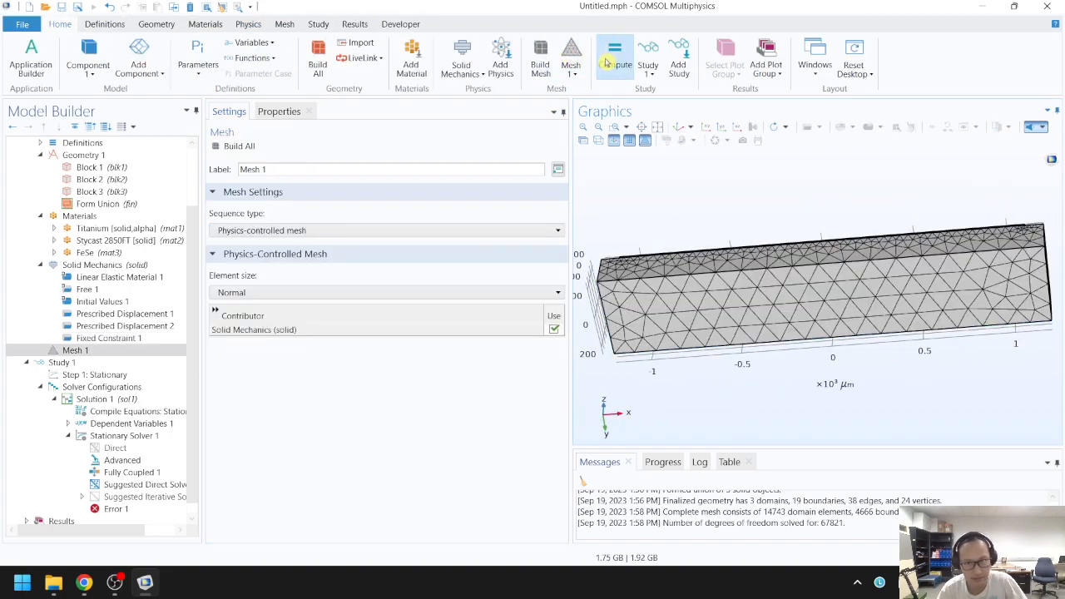
{"action": "left_click", "coordinate": [680, 128]}
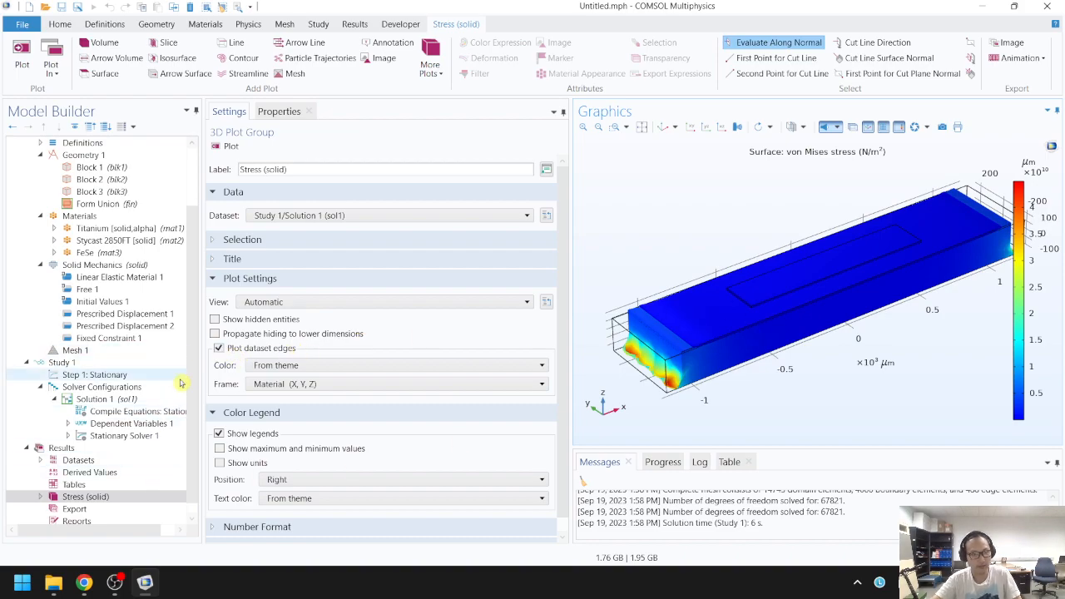
Step: Disable the Fixed Constraint on the base block's underside
{"action": "left_click", "coordinate": [121, 337]}
{"action": "right_click", "coordinate": [123, 339]}
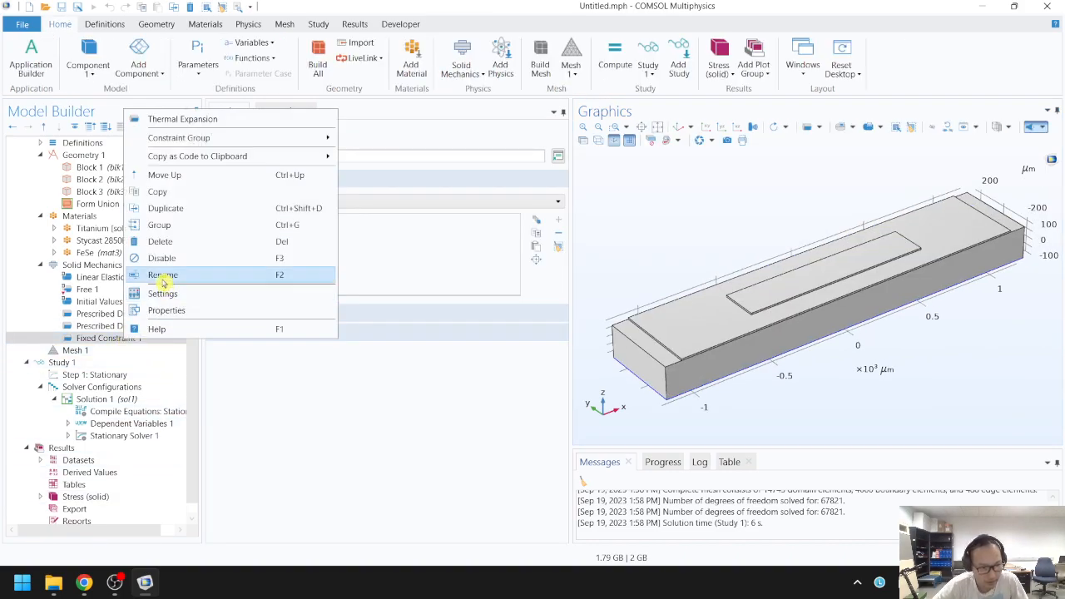
{"action": "key", "text": "Escape"}
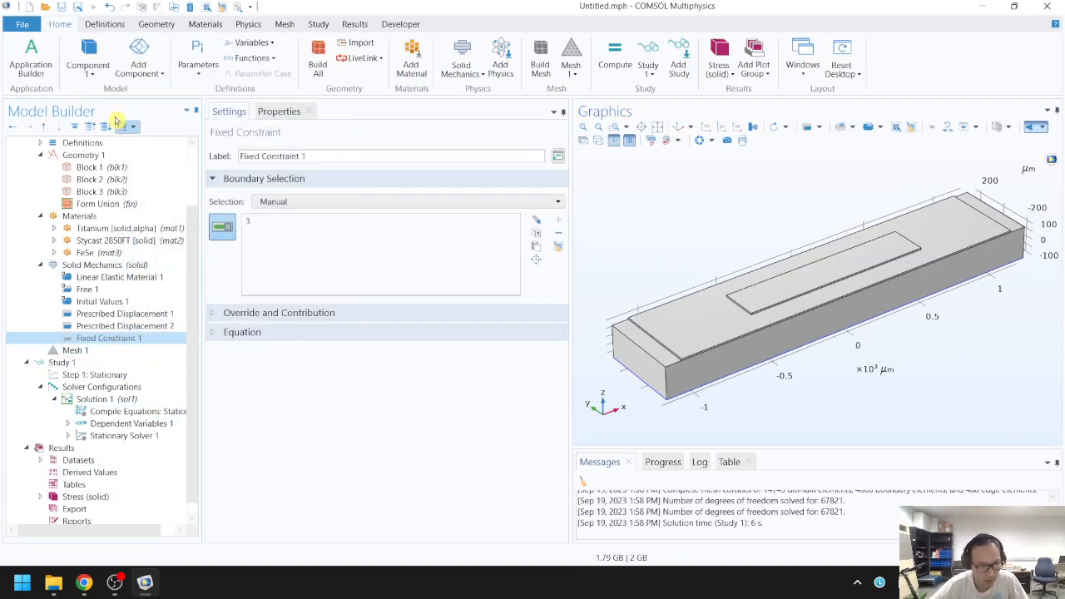
Step: Rebuild the mesh and recompute the study with only the prescribed displacements, dismissing the solver error dialog
{"action": "left_click", "coordinate": [540, 58]}
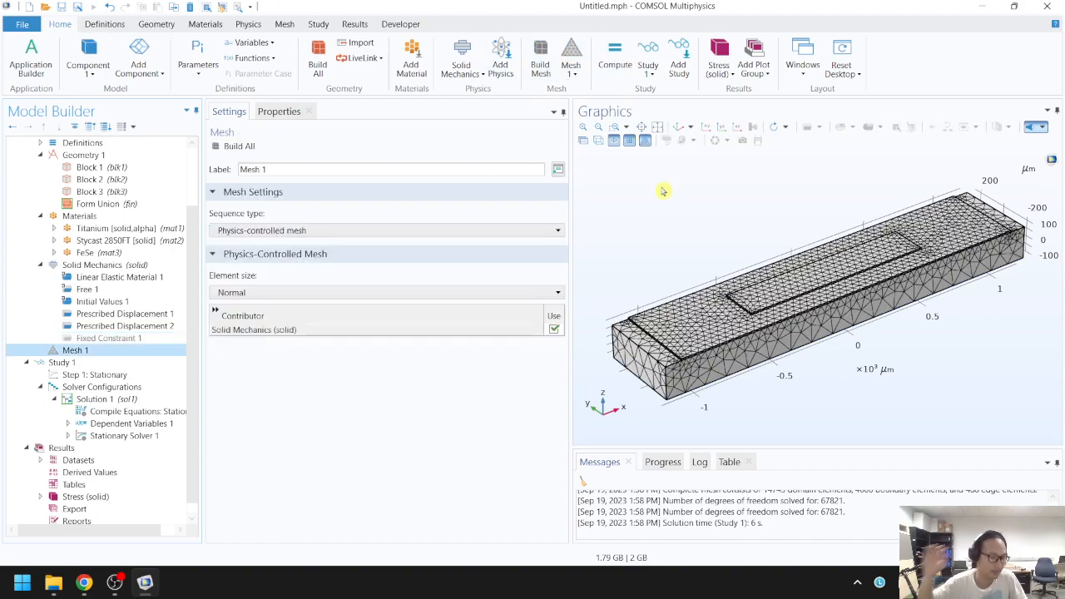
{"action": "key", "text": "F8"}
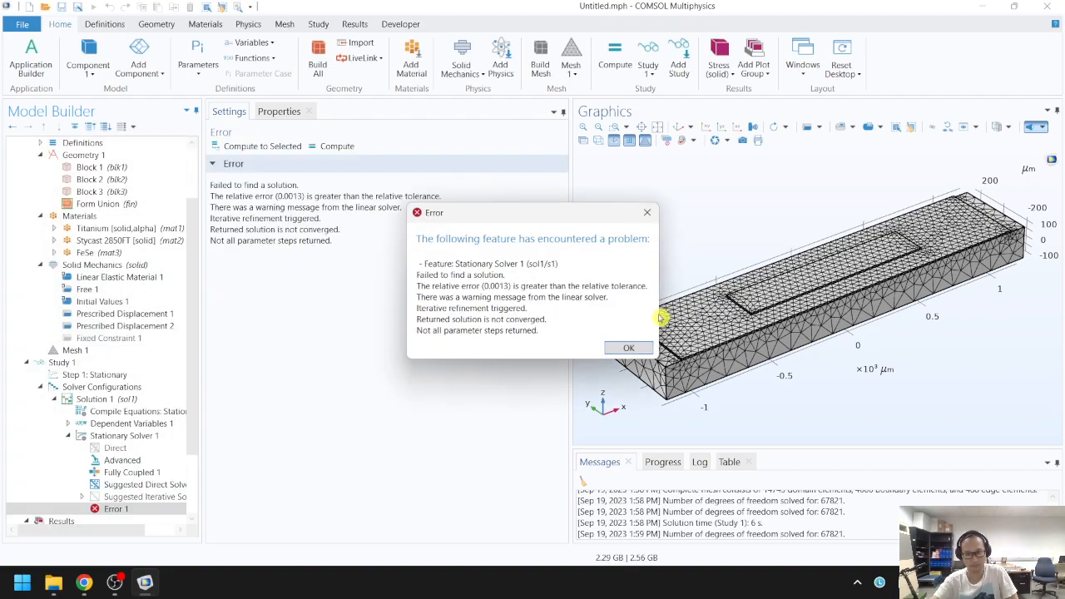
{"action": "left_click", "coordinate": [639, 348]}
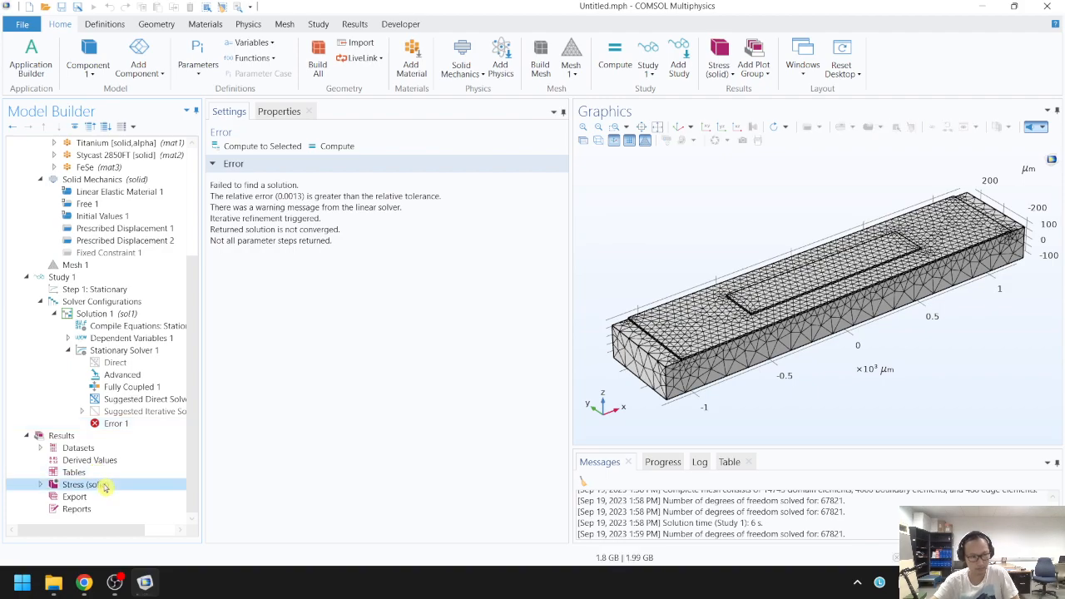
Step: Display the Stress (solid) plot and examine the von Mises stress distribution over the sample and platform
{"action": "left_click", "coordinate": [92, 485]}
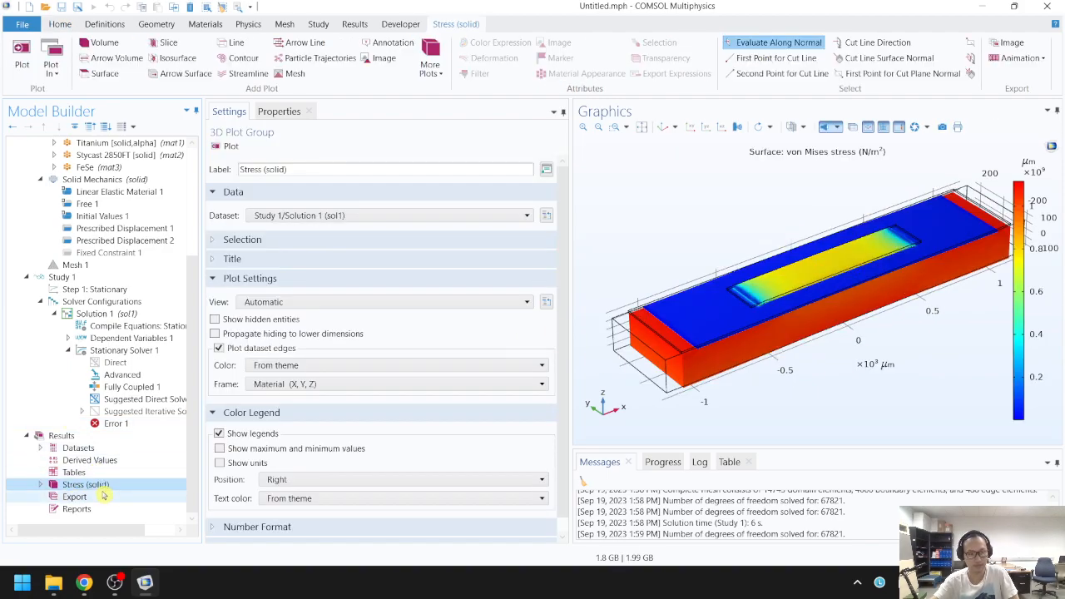
{"action": "left_click_drag", "start_coordinate": [702, 236], "coordinate": [865, 283]}
{"action": "left_click_drag", "start_coordinate": [668, 304], "coordinate": [663, 268]}
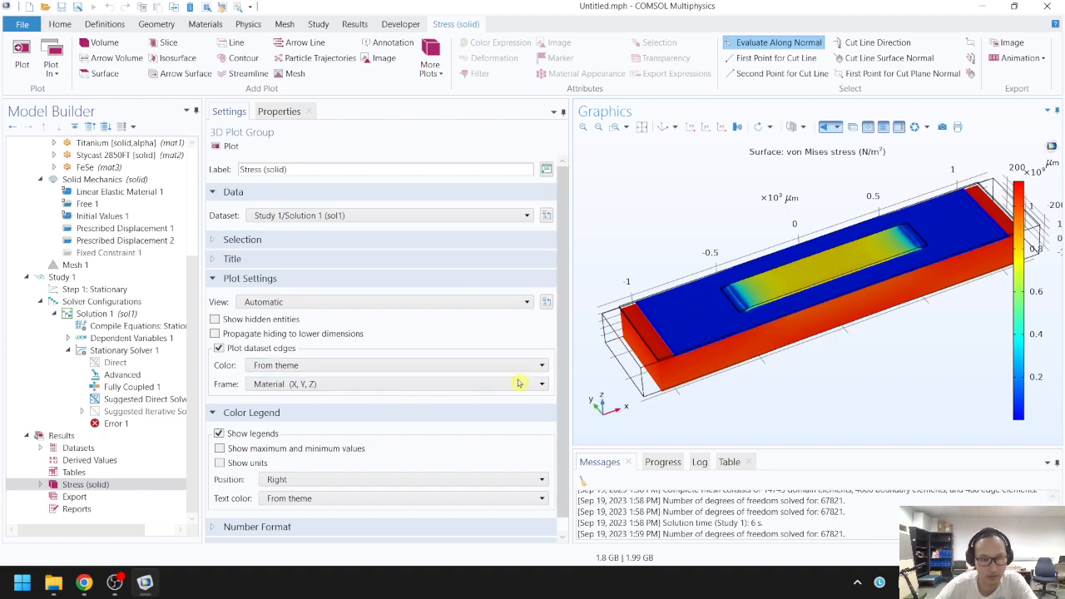
Step: Add a 3D plot group to the results and insert a Surface plot in it
{"action": "right_click", "coordinate": [107, 437]}
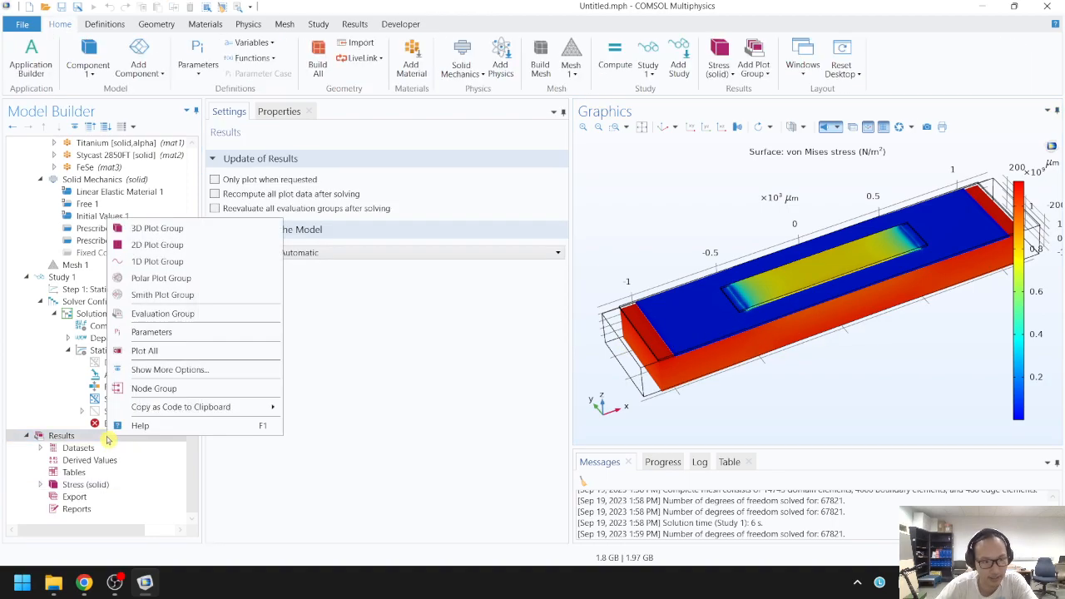
{"action": "left_click", "coordinate": [152, 232]}
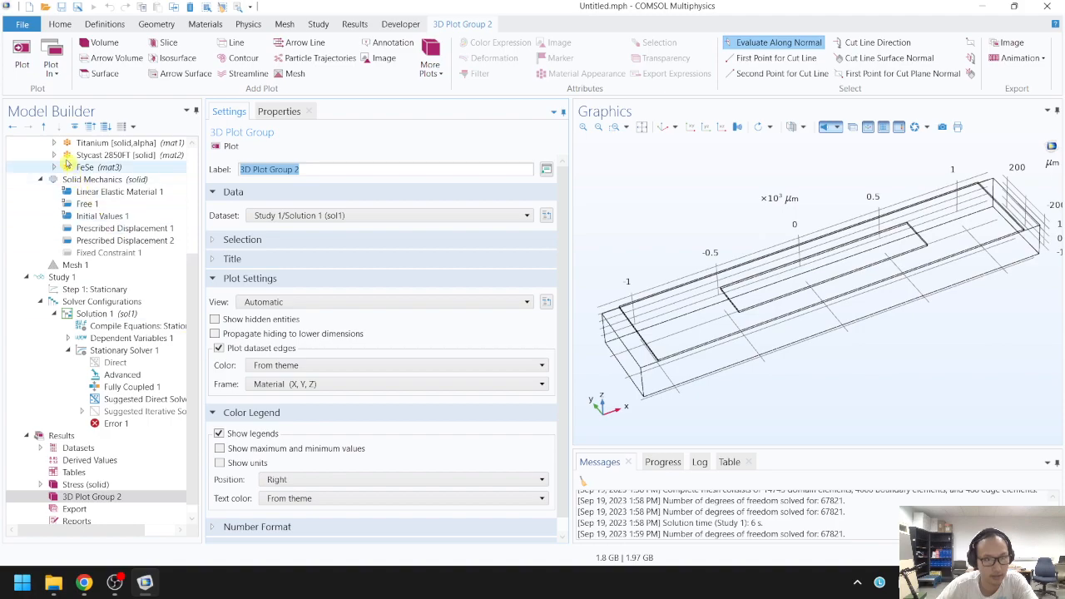
{"action": "left_click", "coordinate": [100, 73]}
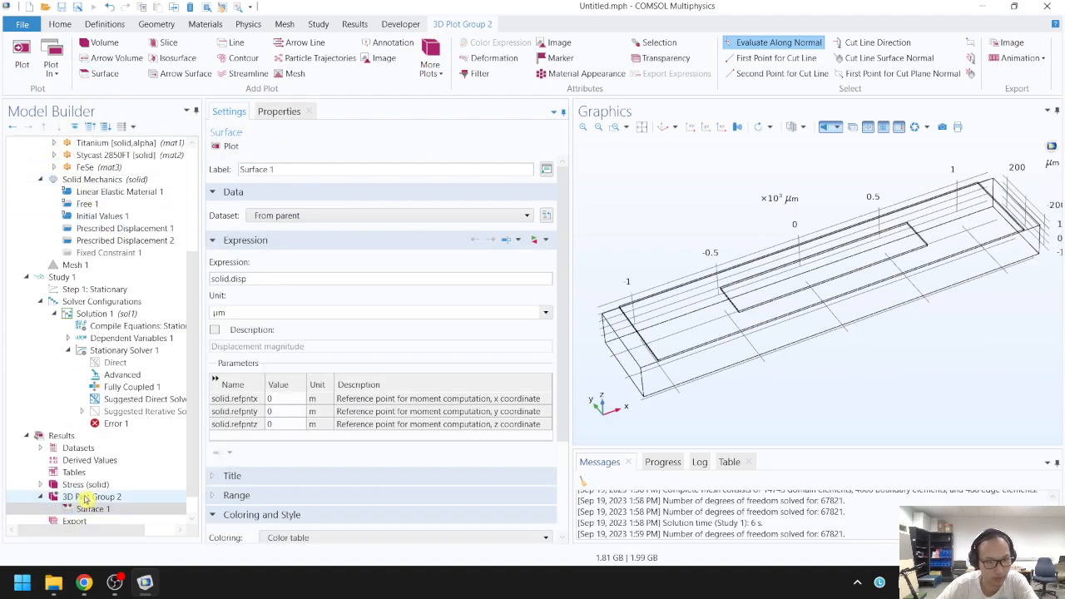
Step: Restrict the new 3D plot group's selection to the FeSe sample domain, using Domain as the geometric entity level
{"action": "left_click", "coordinate": [85, 496]}
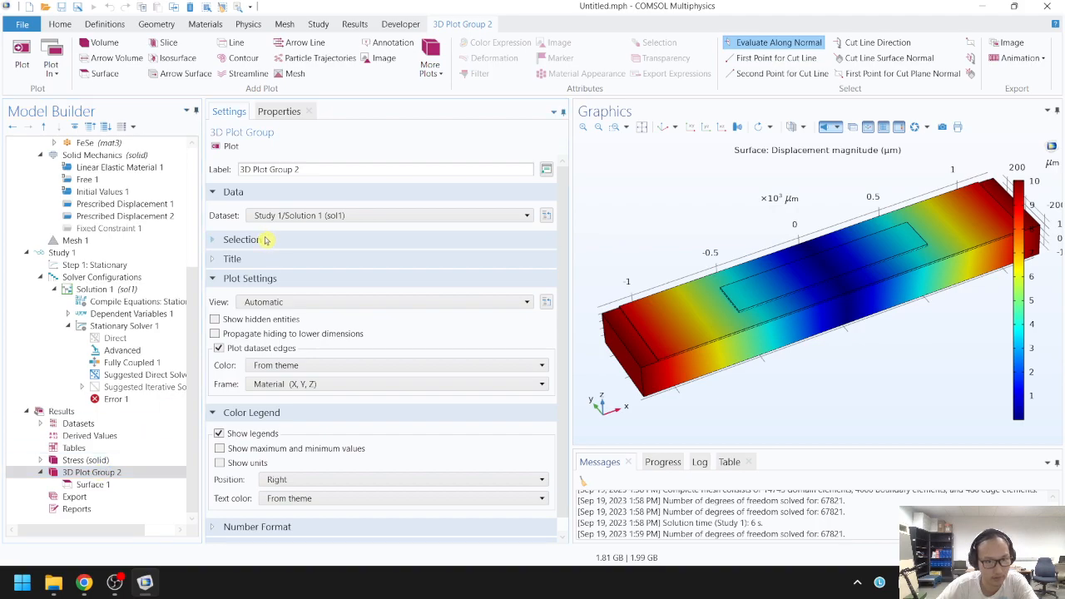
{"action": "left_click", "coordinate": [241, 239]}
{"action": "left_click", "coordinate": [331, 265]}
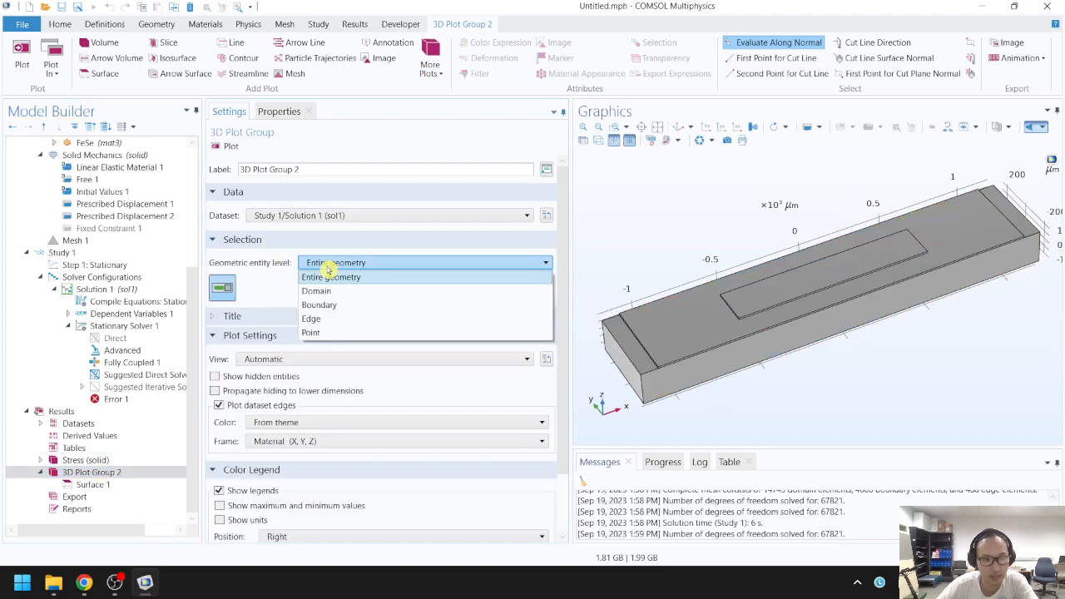
{"action": "left_click", "coordinate": [364, 291]}
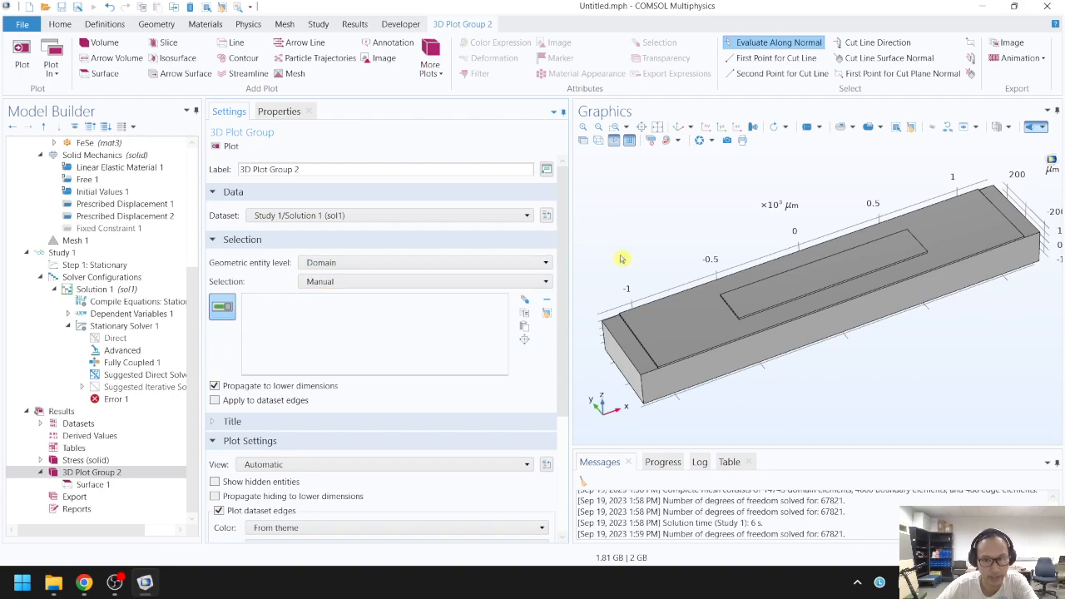
{"action": "left_click", "coordinate": [834, 264]}
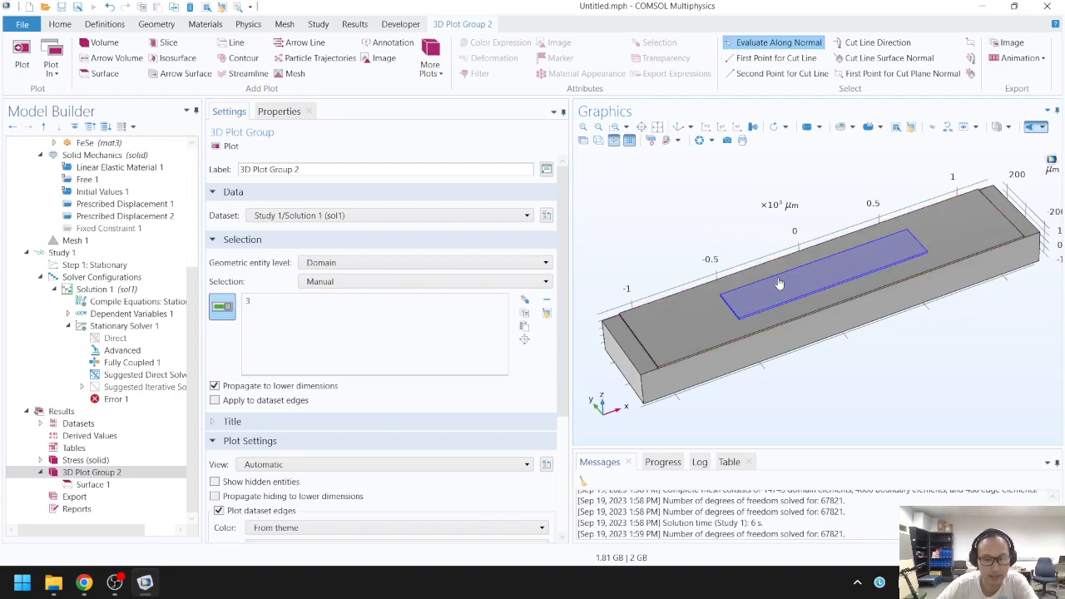
Step: Set the surface plot's expression to solid.eXX and plot the strain on the sample
{"action": "left_click", "coordinate": [98, 487]}
{"action": "left_click", "coordinate": [233, 279]}
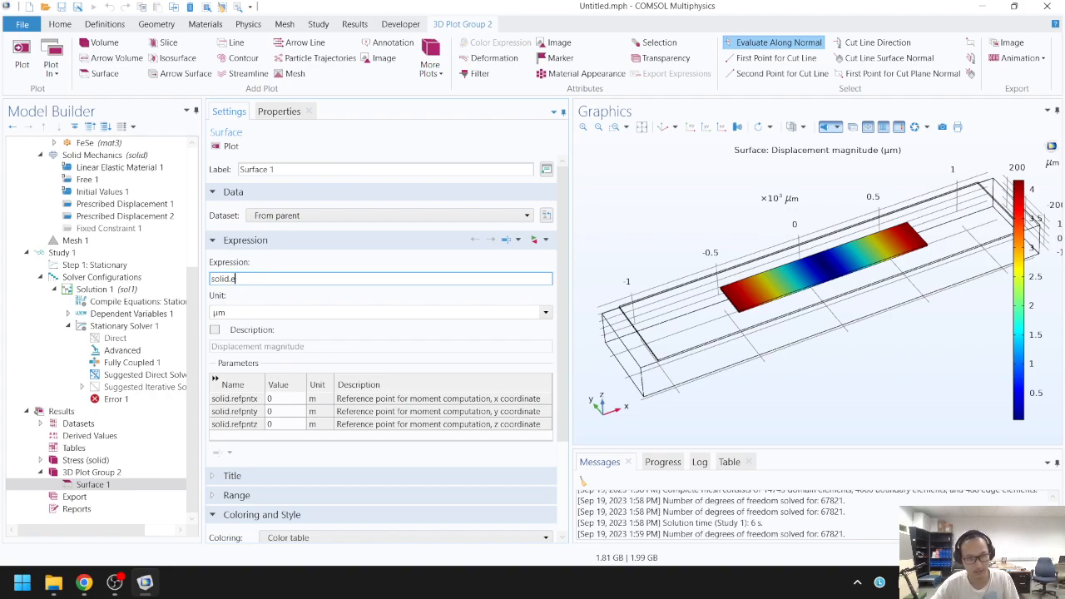
{"action": "type", "text": "eXX"}
{"action": "key", "text": "Return"}
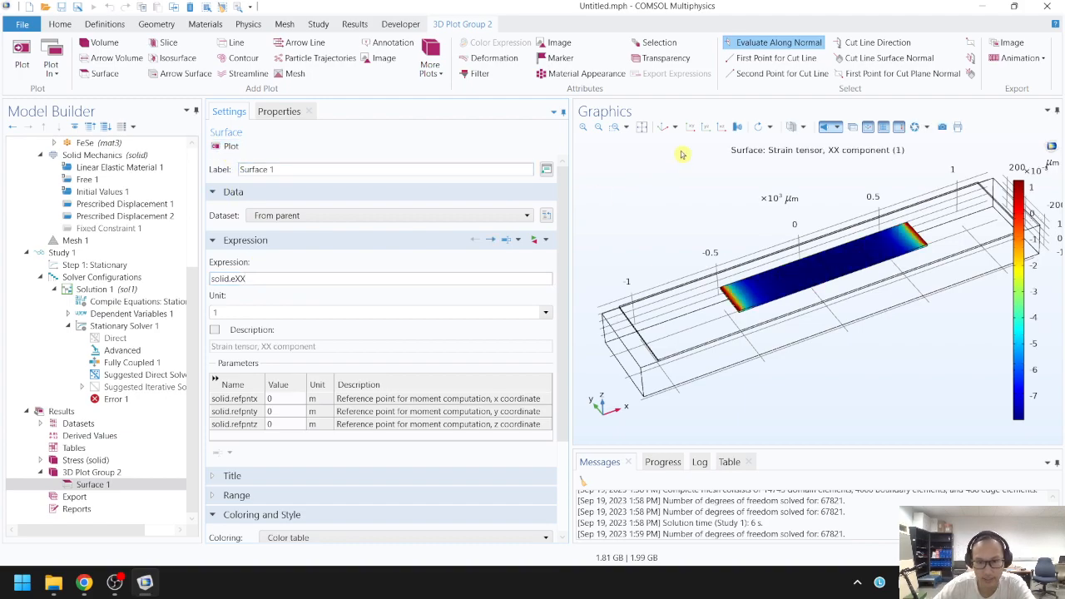
Step: View the sample in the xy-plane and plot the YY strain component with the expression solid.eYY
{"action": "left_click", "coordinate": [692, 127]}
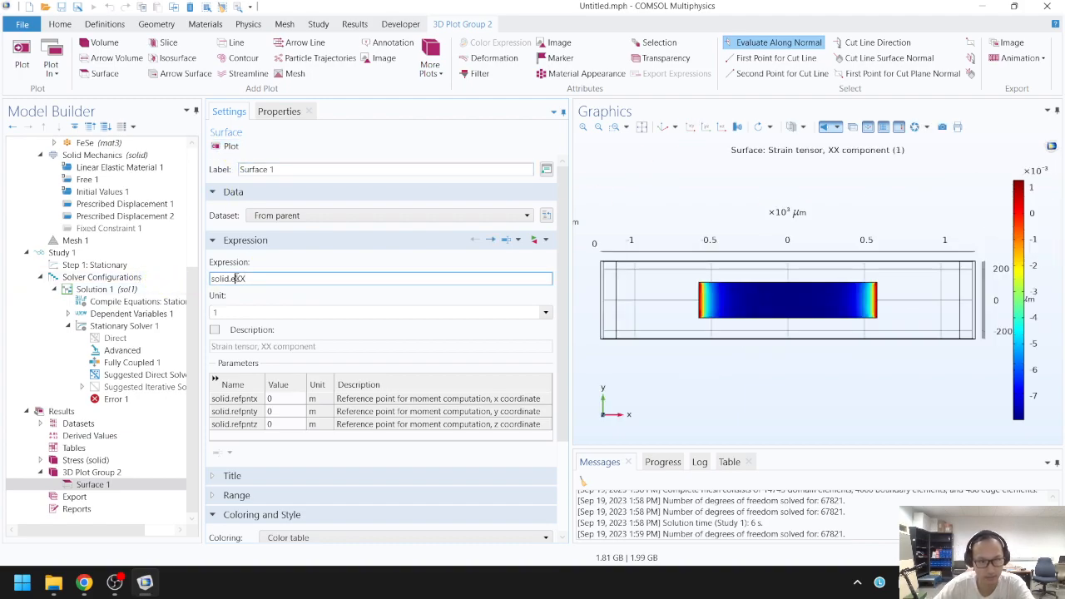
{"action": "type", "text": "Y"}
{"action": "left_click", "coordinate": [222, 147]}
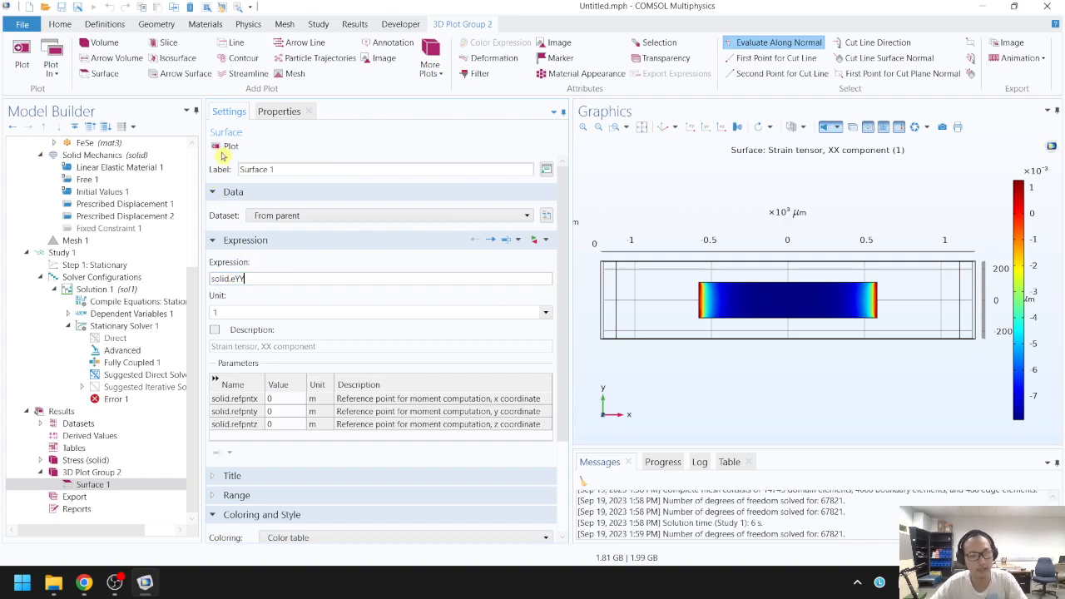
Step: Return the surface expression to solid.eXX and replot the strain
{"action": "left_click", "coordinate": [241, 281]}
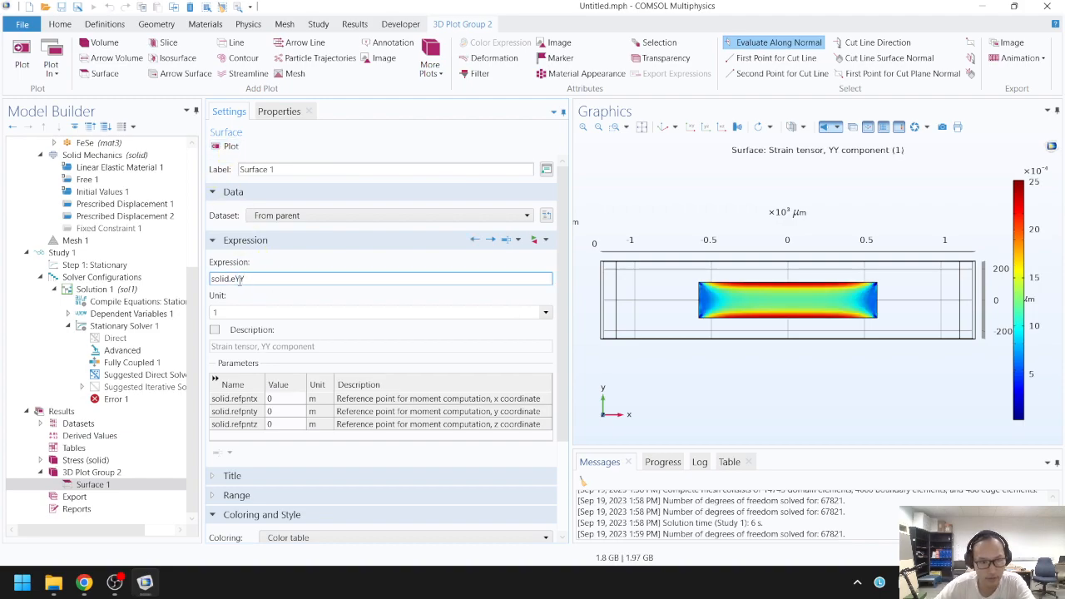
{"action": "type", "text": "XX"}
{"action": "left_click", "coordinate": [226, 145]}
Step: Compare the XX strain plot on the sample with the strain maps in FIG. 4 of the article in the browser
{"action": "left_click", "coordinate": [672, 129]}
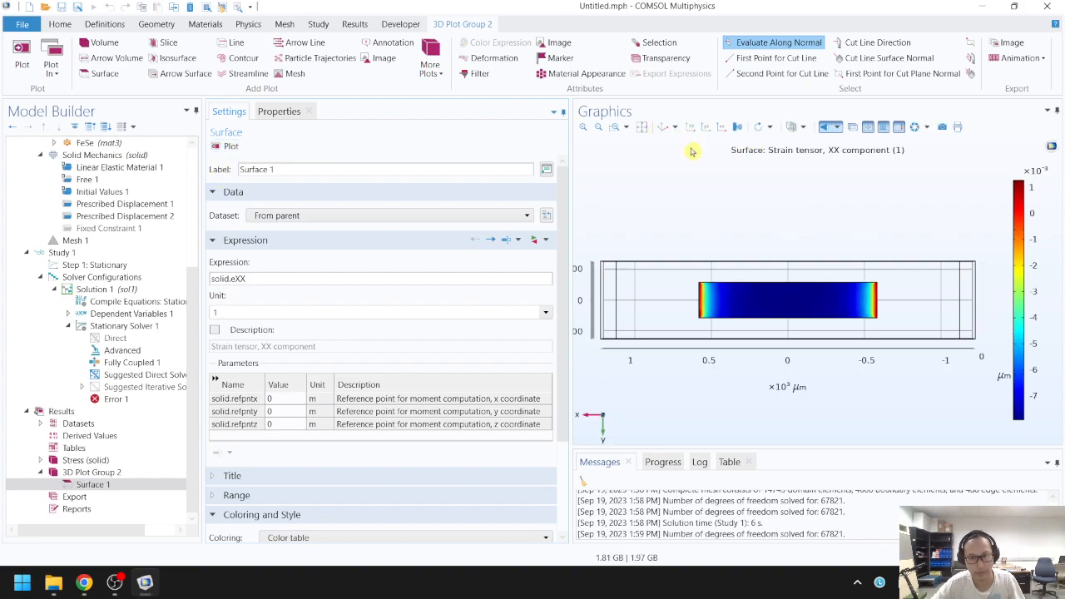
{"action": "left_click", "coordinate": [588, 127]}
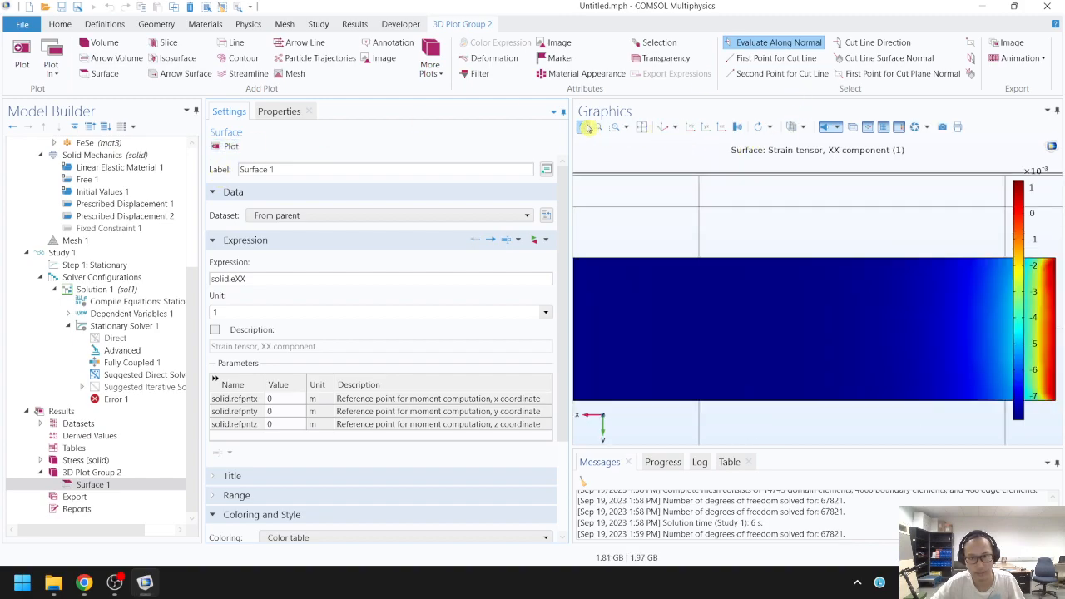
{"action": "left_click", "coordinate": [86, 584]}
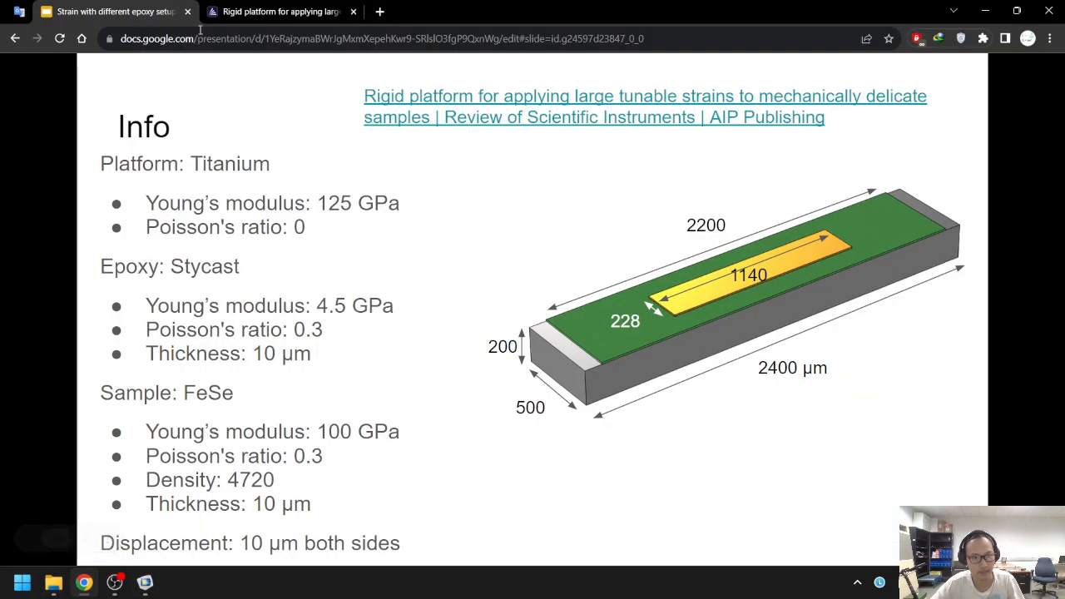
{"action": "left_click", "coordinate": [283, 12]}
{"action": "key", "text": "alt+Tab"}
{"action": "right_click_drag", "start_coordinate": [718, 244], "coordinate": [766, 218]}
{"action": "key", "text": "alt+Tab"}
{"action": "key", "text": "alt+Tab"}
{"action": "key", "text": "alt+Tab"}
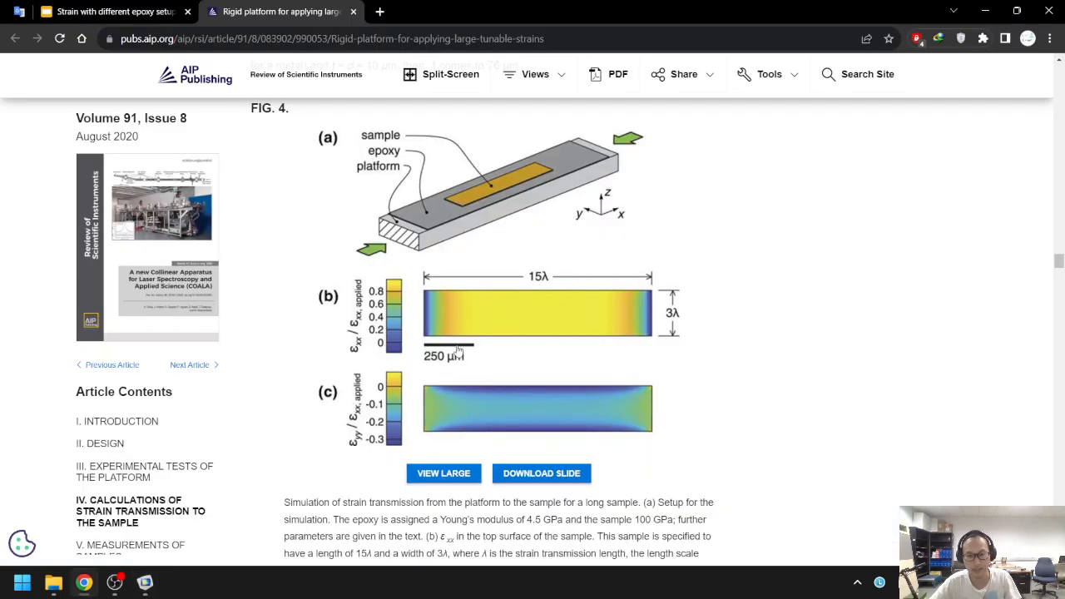
{"action": "key", "text": "alt+Tab"}
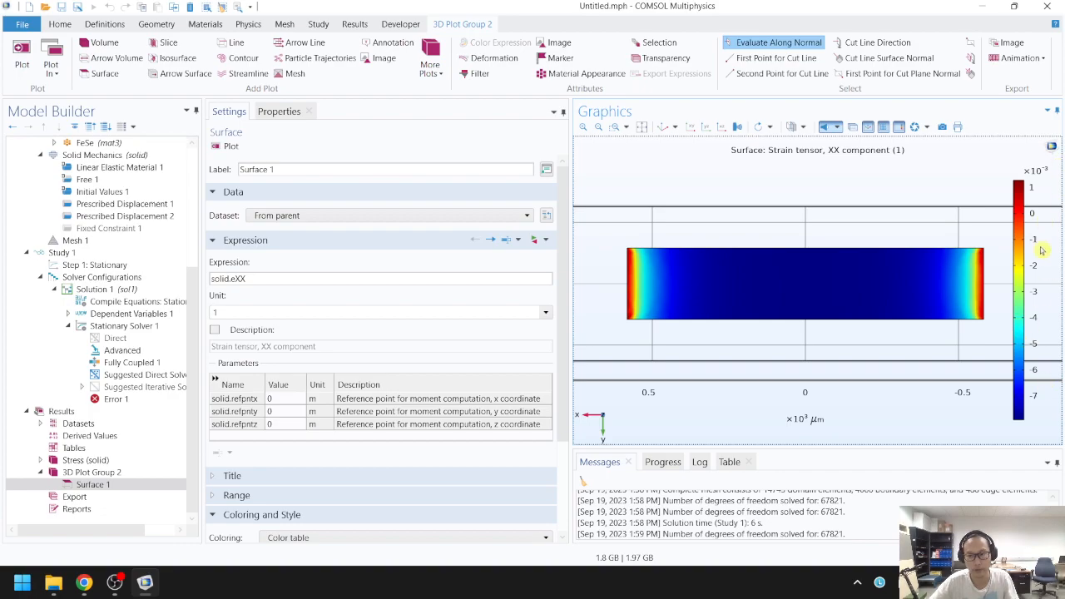
{"action": "key", "text": "alt+Tab"}
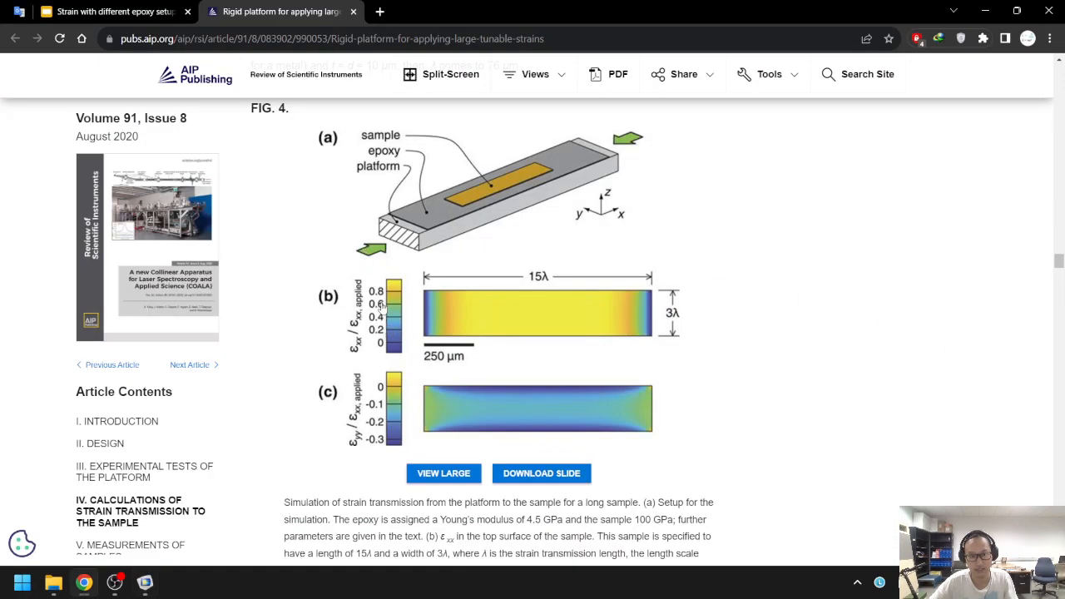
Step: Normalize the XX strain by the applied strain using the surface expression solid.eXX/(-20/2400), check the platform length in the slides, and plot it
{"action": "key", "text": "alt+Tab"}
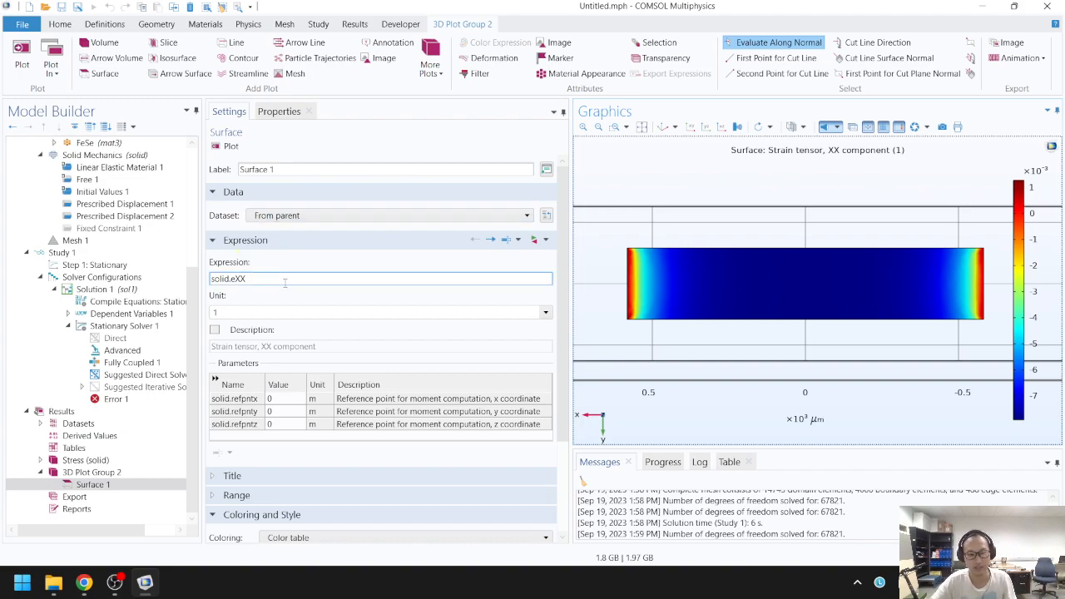
{"action": "key", "text": "alt+Tab"}
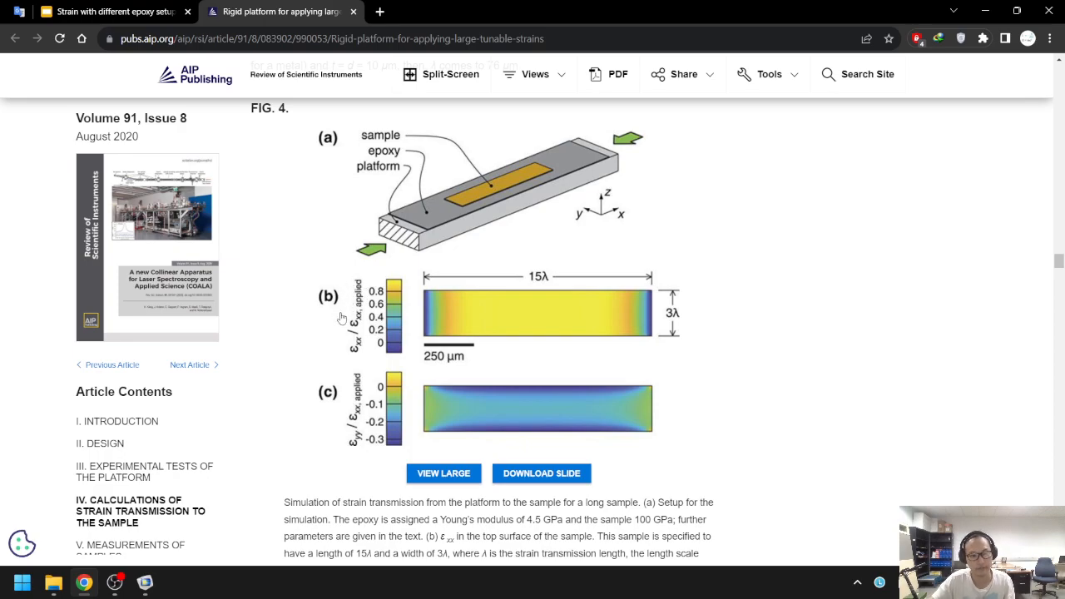
{"action": "key", "text": "alt+Tab"}
{"action": "left_click", "coordinate": [293, 280]}
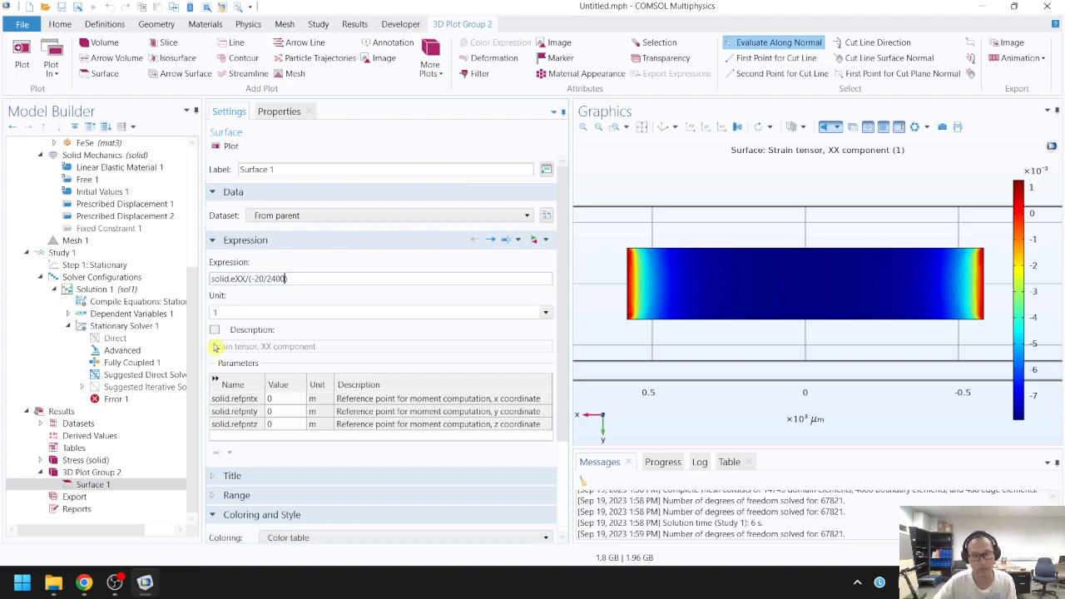
{"action": "key", "text": "alt+Tab"}
{"action": "key", "text": "ctrl+Tab"}
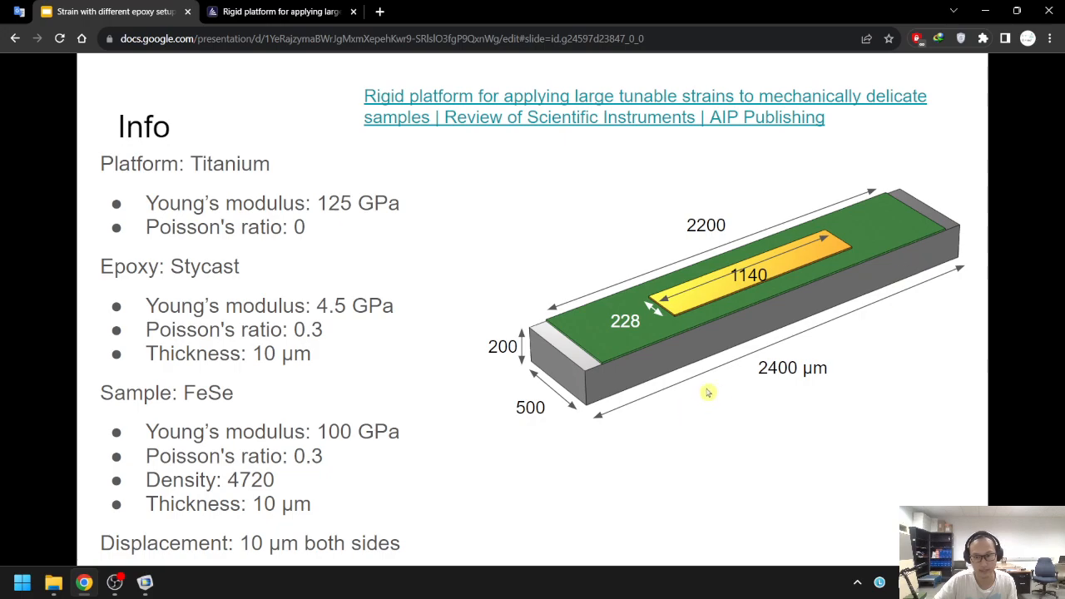
{"action": "left_click", "coordinate": [297, 7]}
{"action": "key", "text": "alt+Tab"}
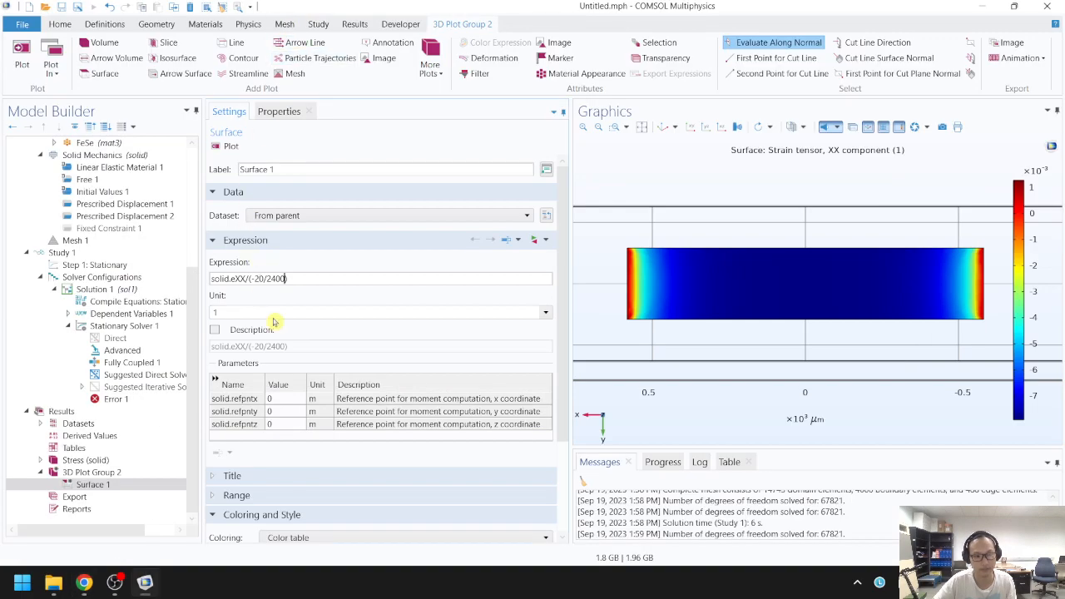
{"action": "left_click", "coordinate": [223, 147]}
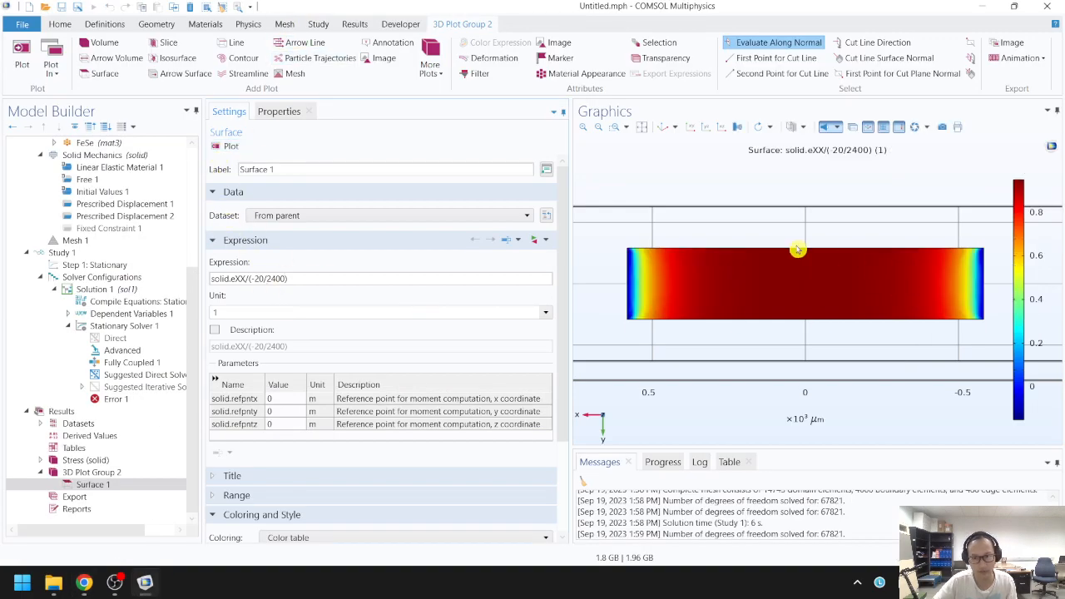
Step: Compare the normalized XX strain plot and its color scale with FIG. 4(b) of the article in the browser
{"action": "key", "text": "alt+Tab"}
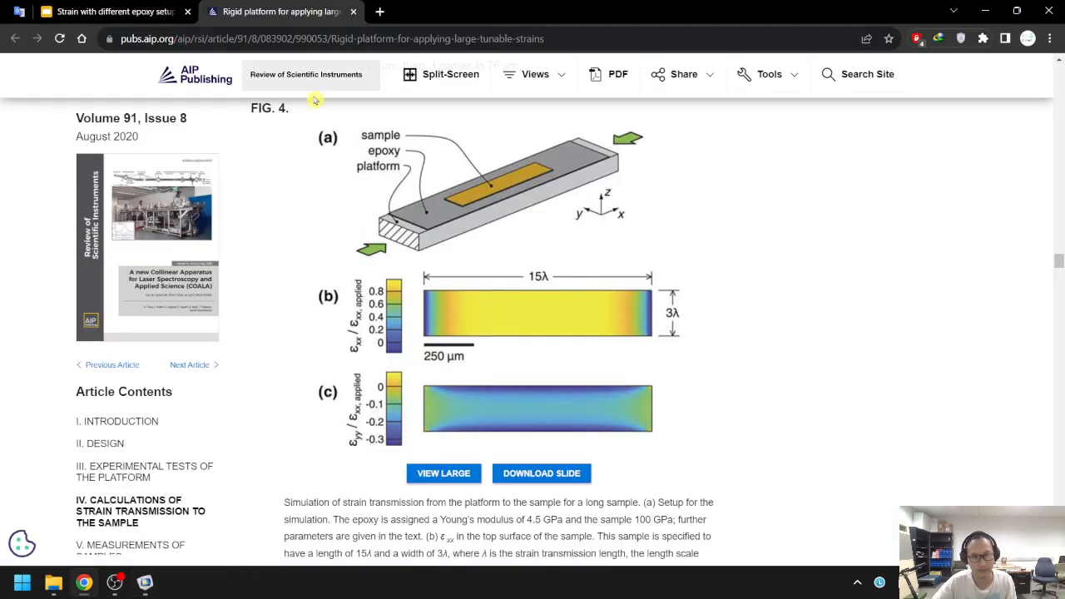
{"action": "key", "text": "alt+Tab"}
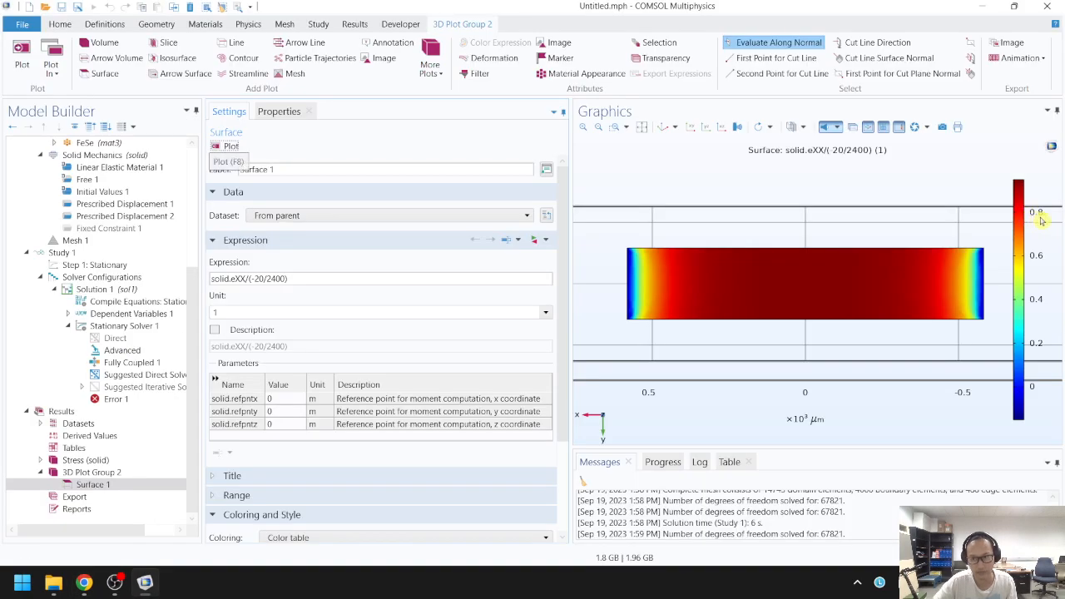
{"action": "key", "text": "alt+Tab"}
{"action": "key", "text": "alt+Tab"}
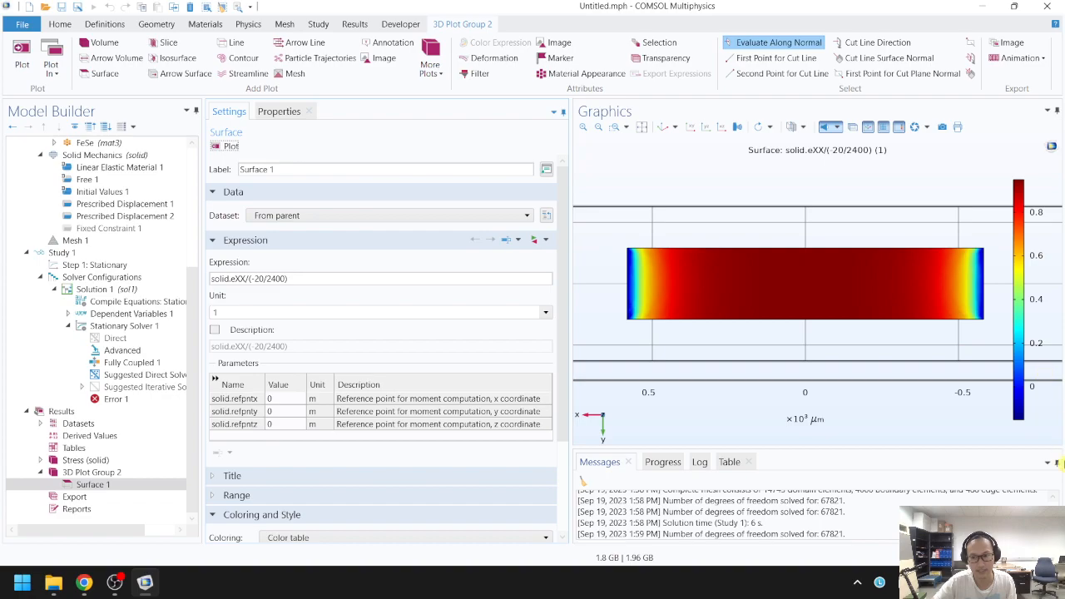
{"action": "key", "text": "alt+Tab"}
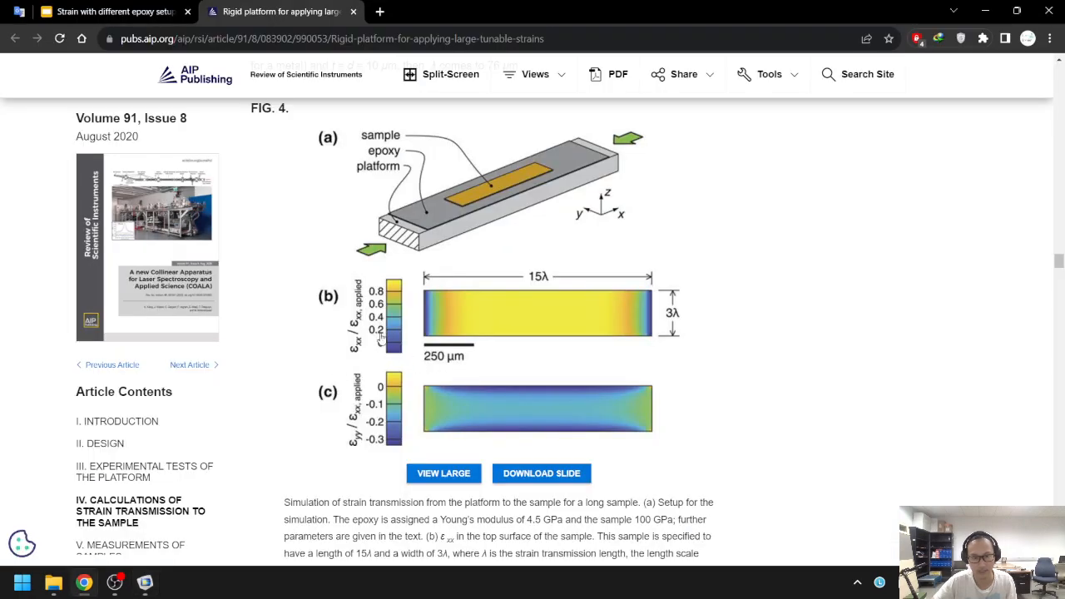
Step: Back in COMSOL, change the surface expression to solid.eYY/(-20/2400) and plot the normalized YY strain
{"action": "key", "text": "alt+Tab"}
{"action": "left_click", "coordinate": [238, 279]}
{"action": "type", "text": "YY/(-20/2400"}
{"action": "left_click", "coordinate": [226, 146]}
Step: Compare the normalized YY strain plot and its color scale with FIG. 4(c) of the article in the browser
{"action": "key", "text": "alt+Tab"}
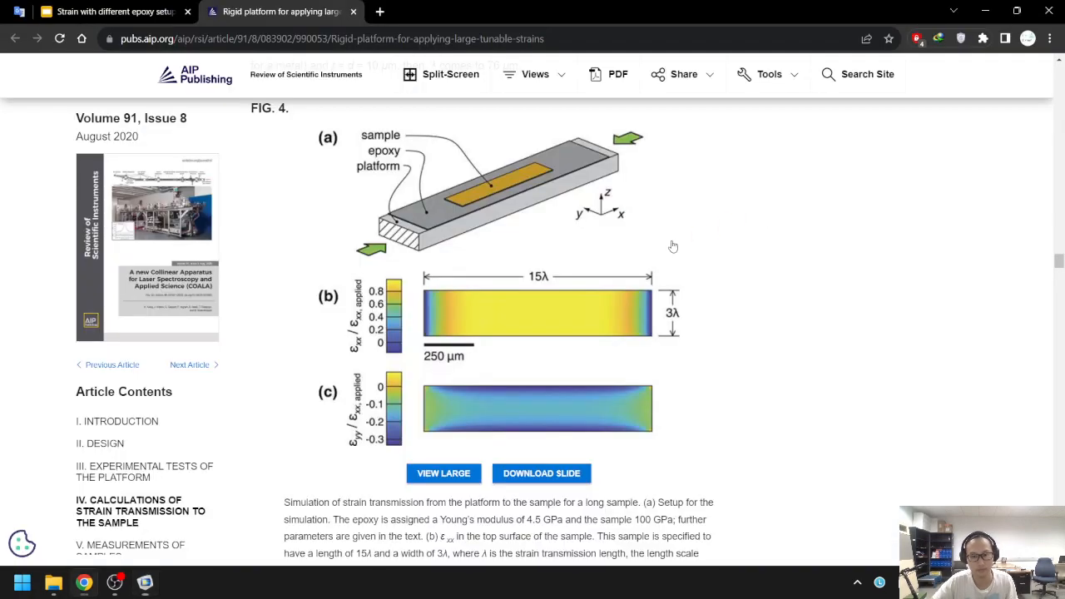
{"action": "key", "text": "alt+Tab"}
{"action": "key", "text": "alt+Tab"}
{"action": "key", "text": "alt+Tab"}
{"action": "key", "text": "alt+Tab"}
{"action": "key", "text": "alt+Tab"}
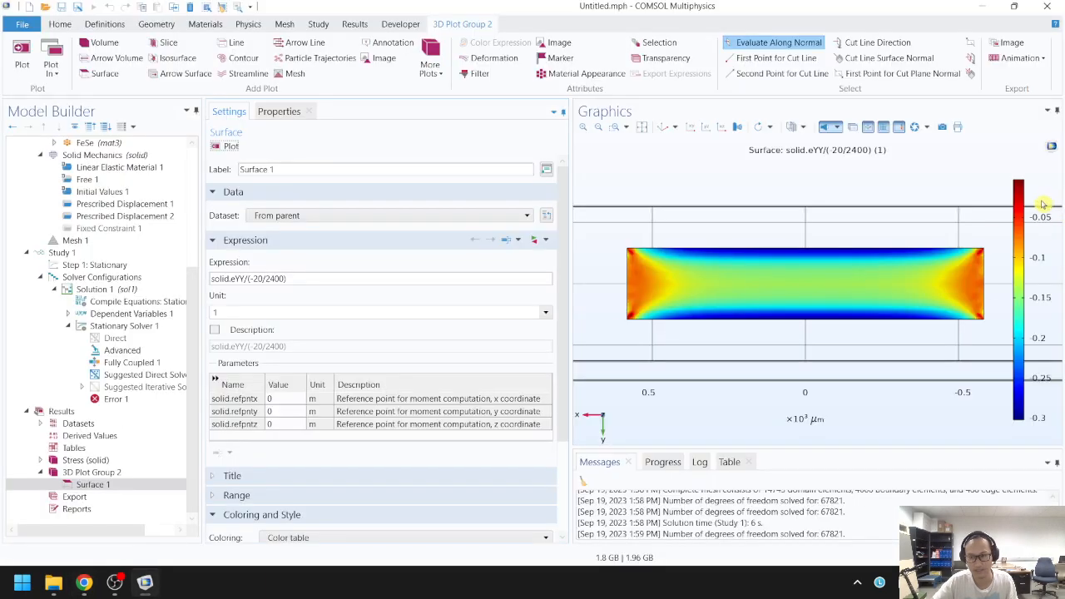